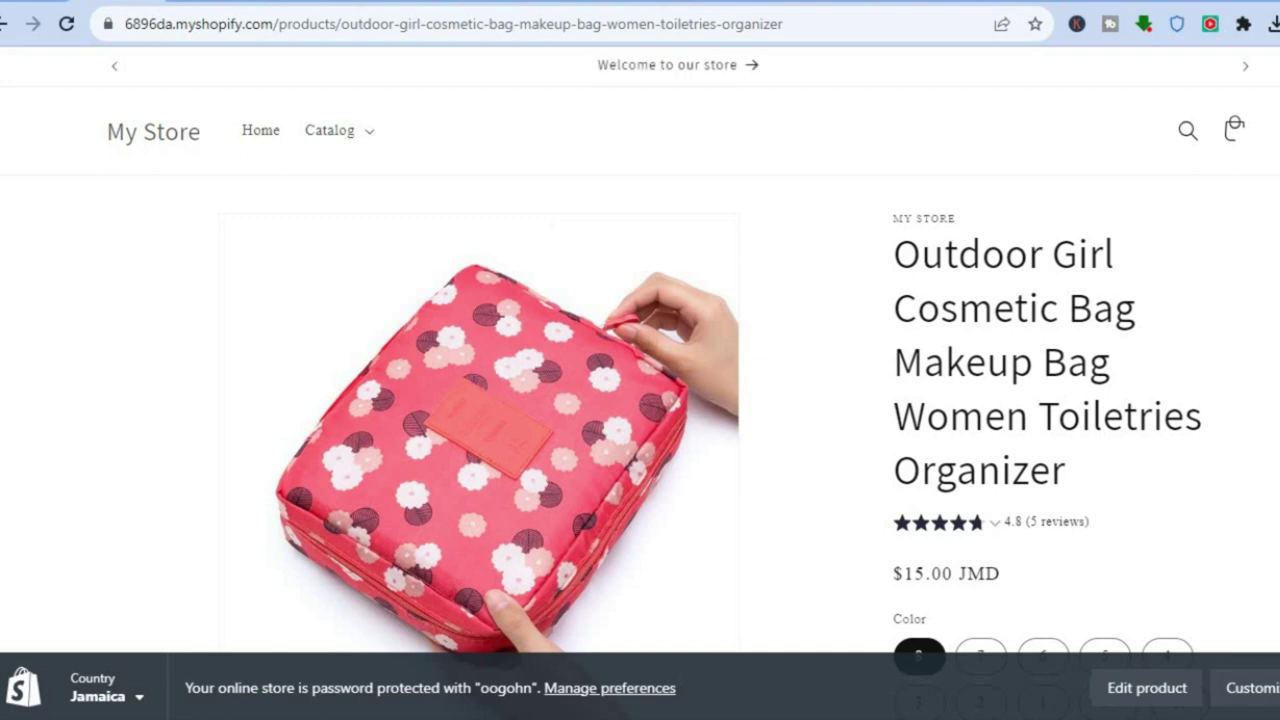
# Scroll through the storefront home page to look over the store
pyautogui.scroll(-3, 640, 380)
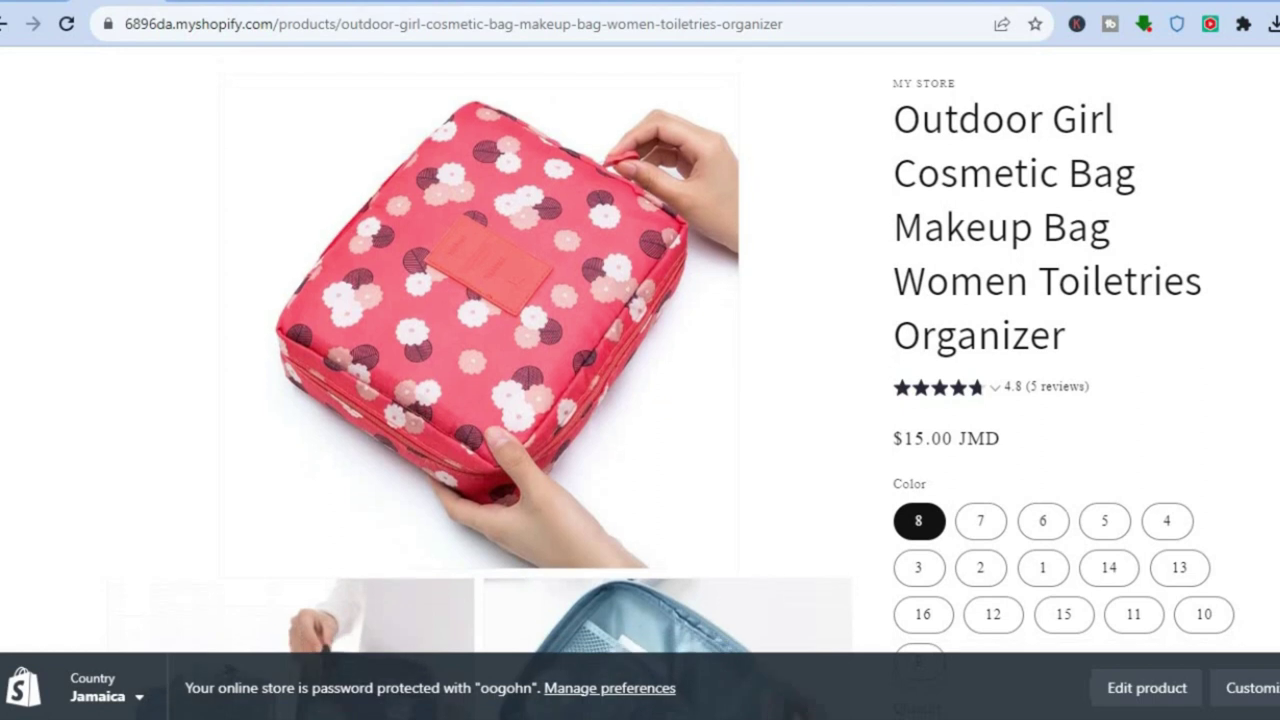
pyautogui.scroll(-4, 983, 410)
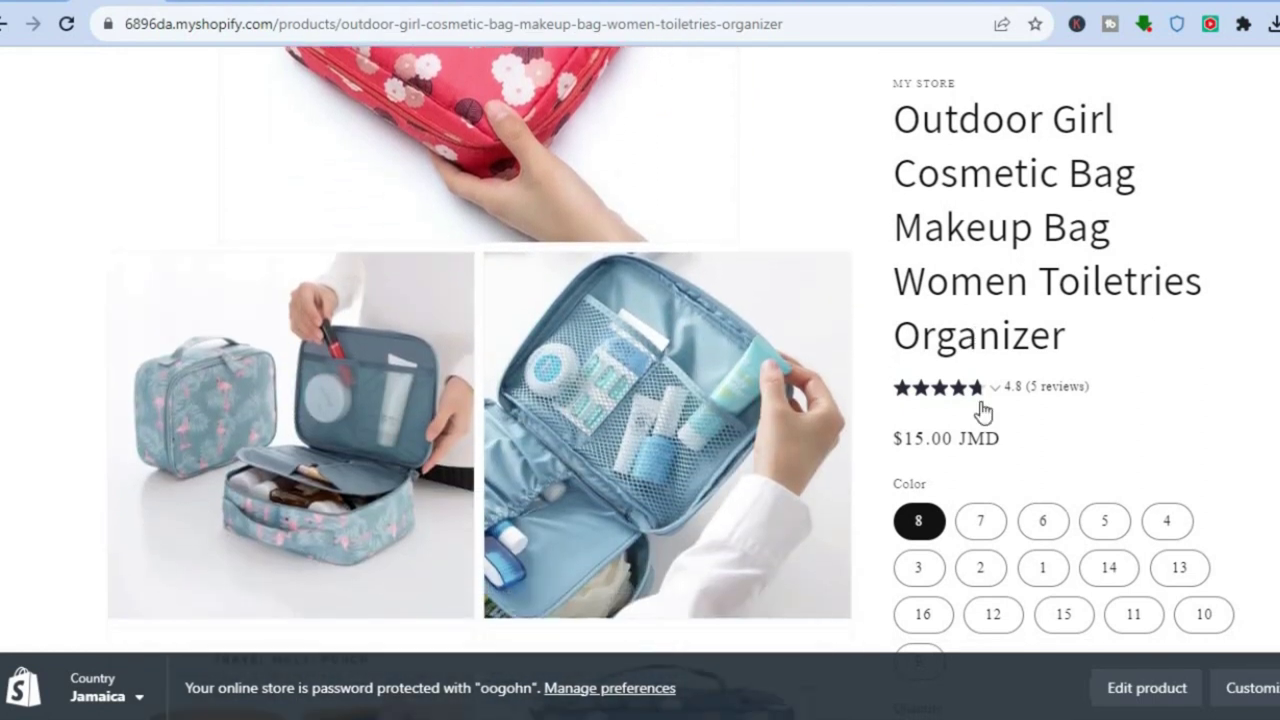
pyautogui.moveTo(931, 398)
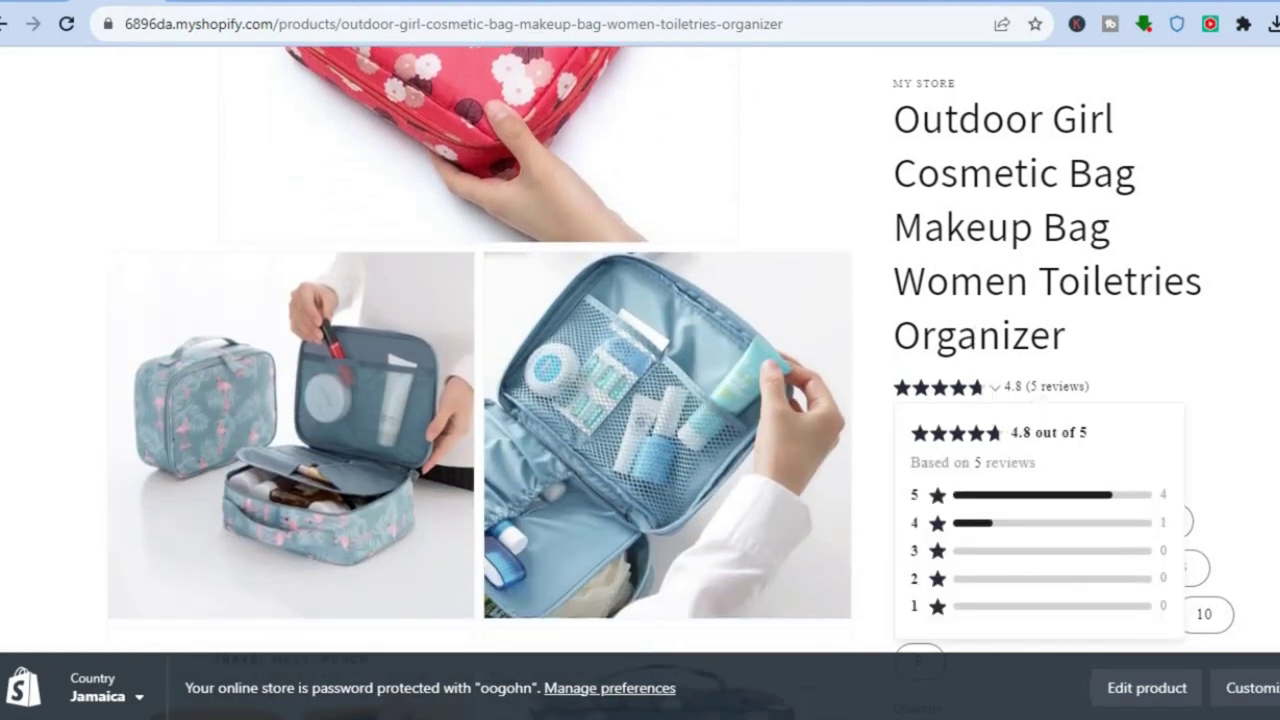
pyautogui.scroll(-10, 640, 380)
pyautogui.scroll(-3, 640, 380)
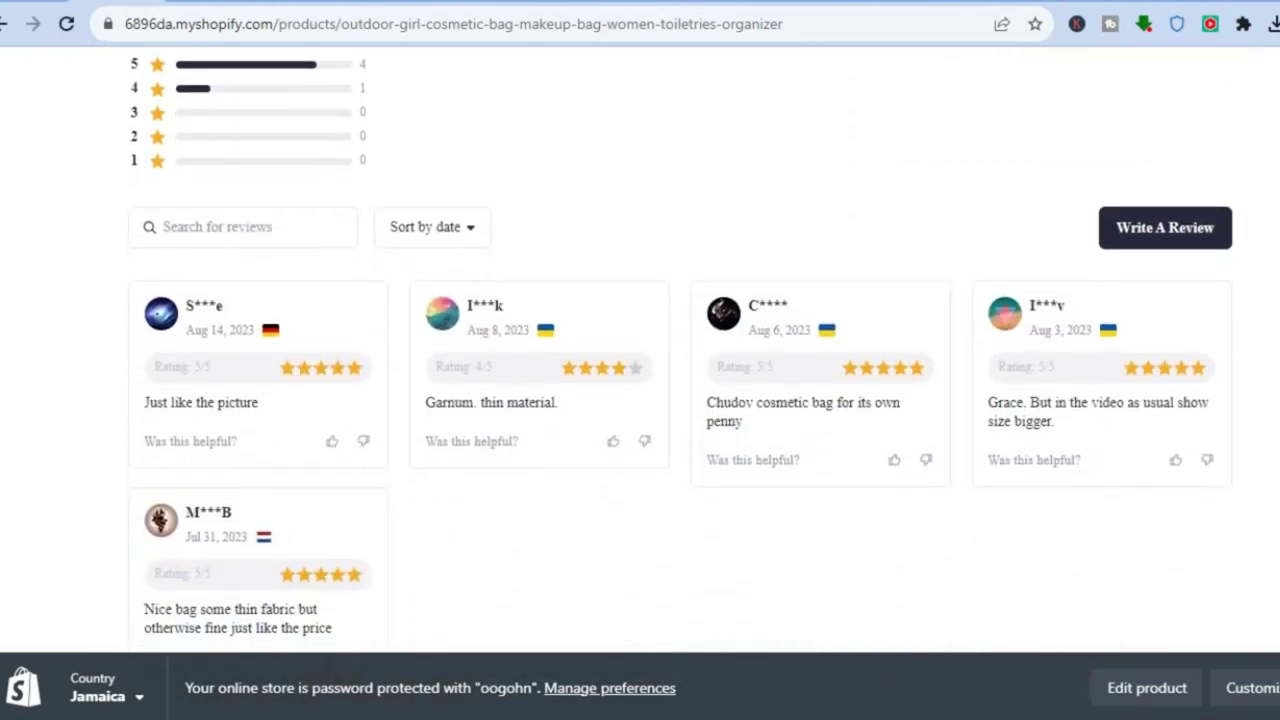
pyautogui.scroll(-1, 554, 310)
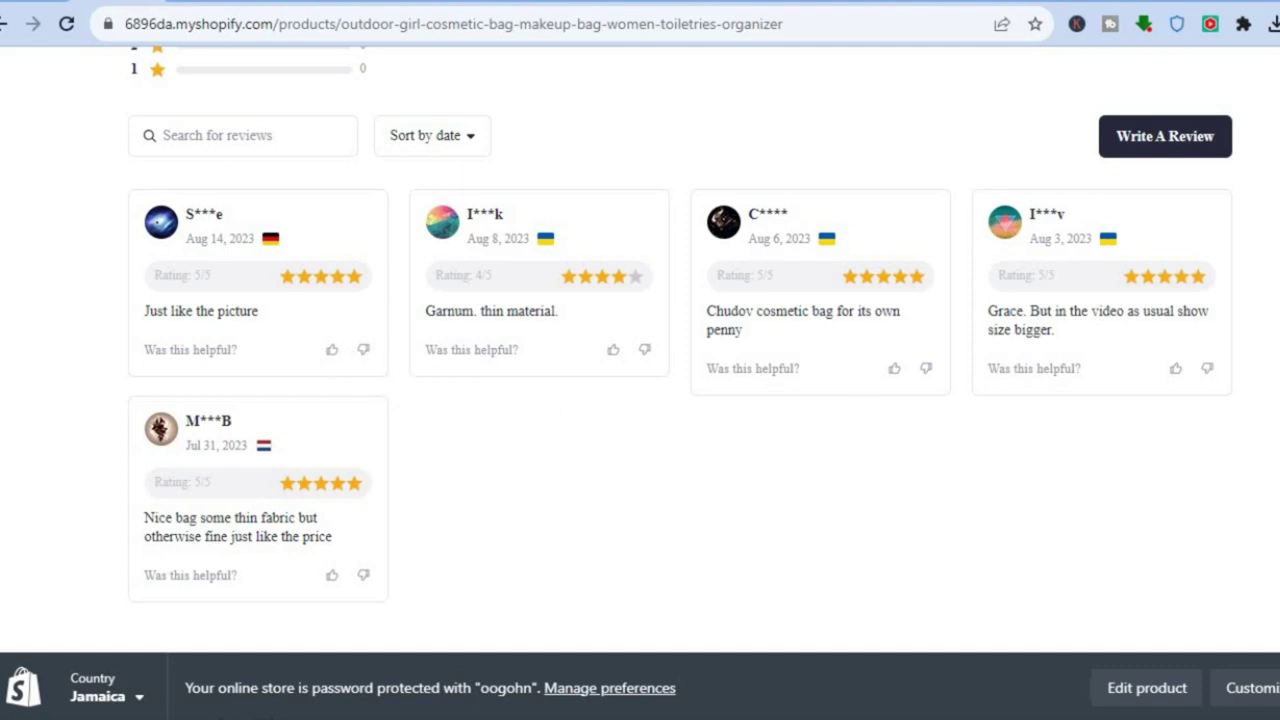
pyautogui.scroll(-2, 640, 360)
pyautogui.scroll(4, 640, 360)
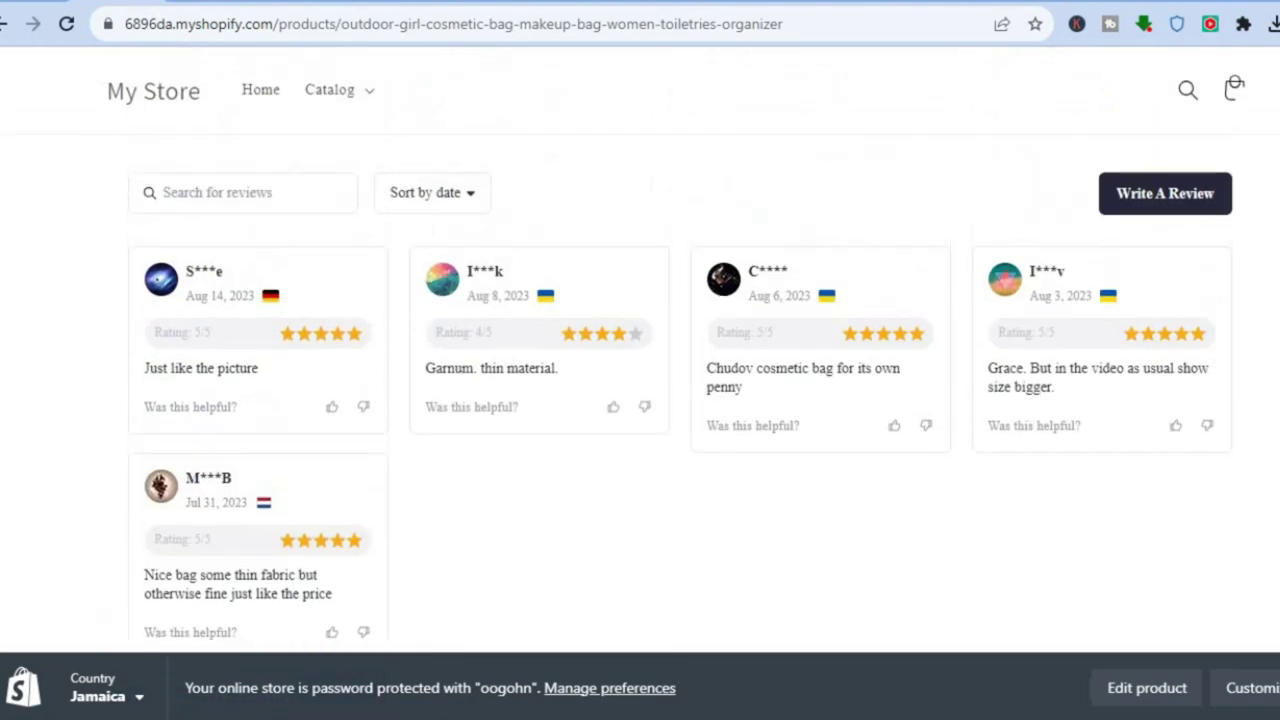
pyautogui.scroll(2, 640, 400)
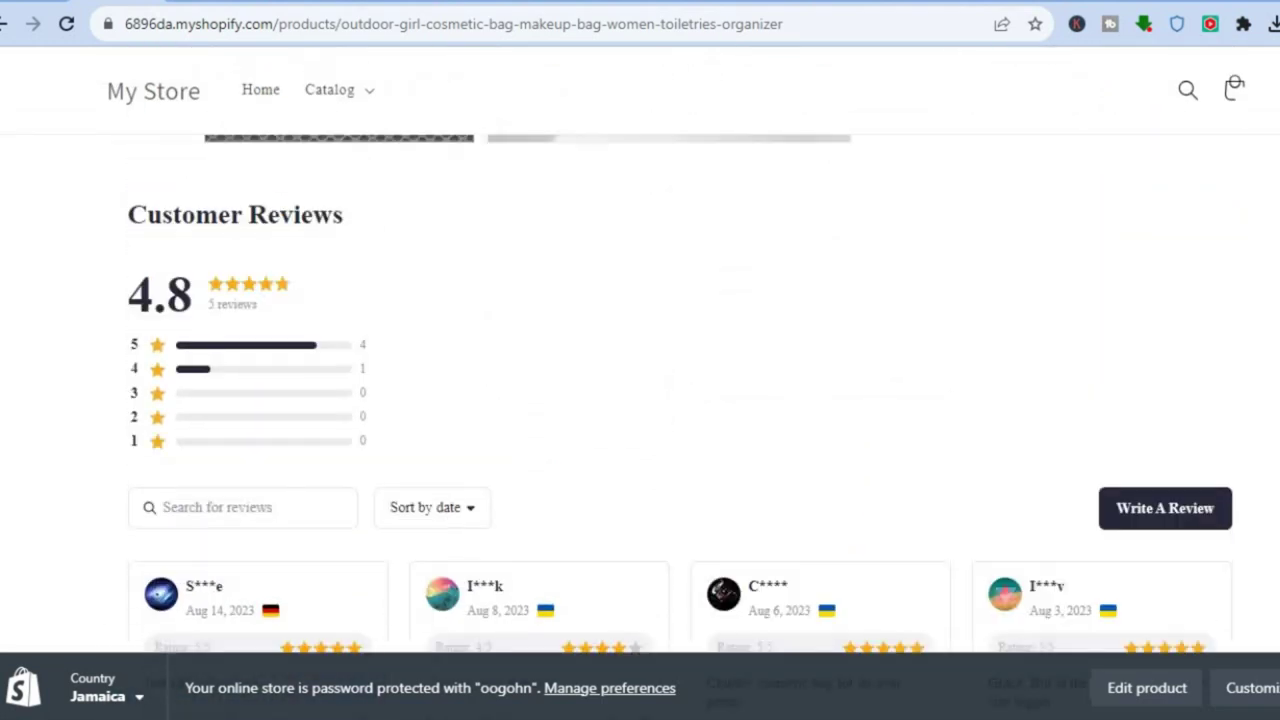
pyautogui.scroll(-4, 640, 360)
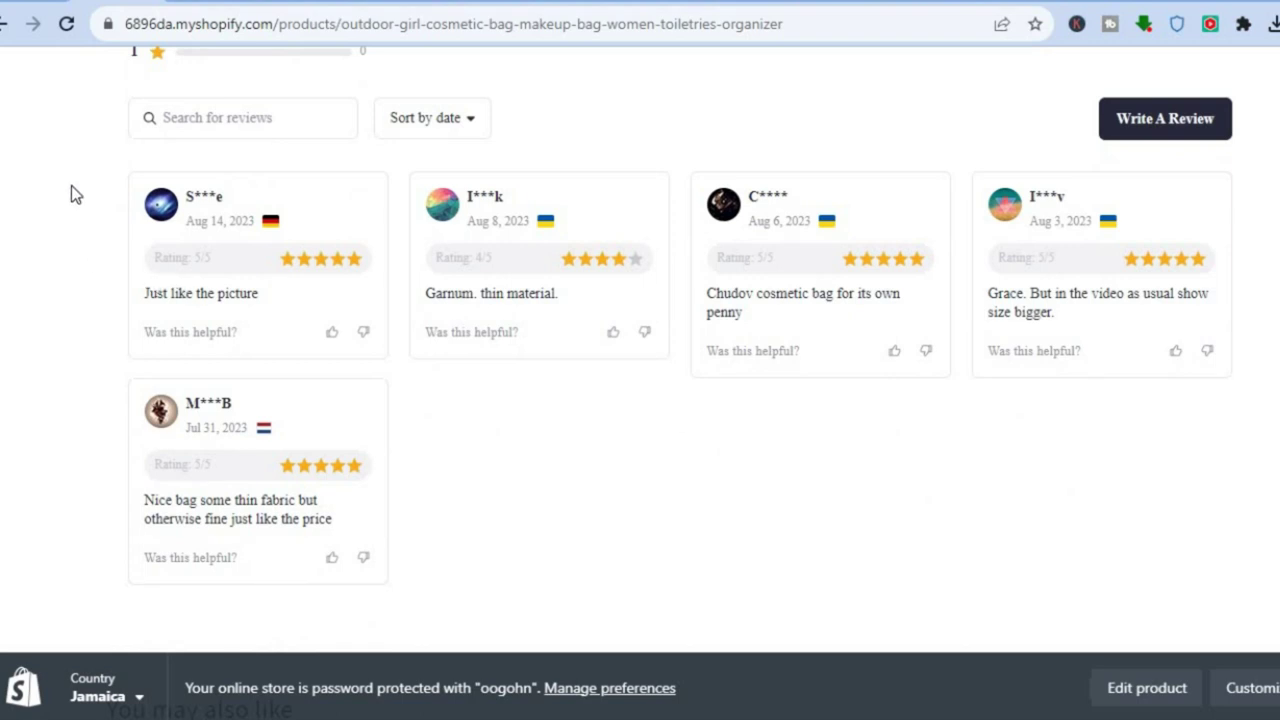
# In the store admin, go through Apps and All recommended apps to the Shopify App Store
pyautogui.hotkey('ctrl', 'shift', 'Tab')
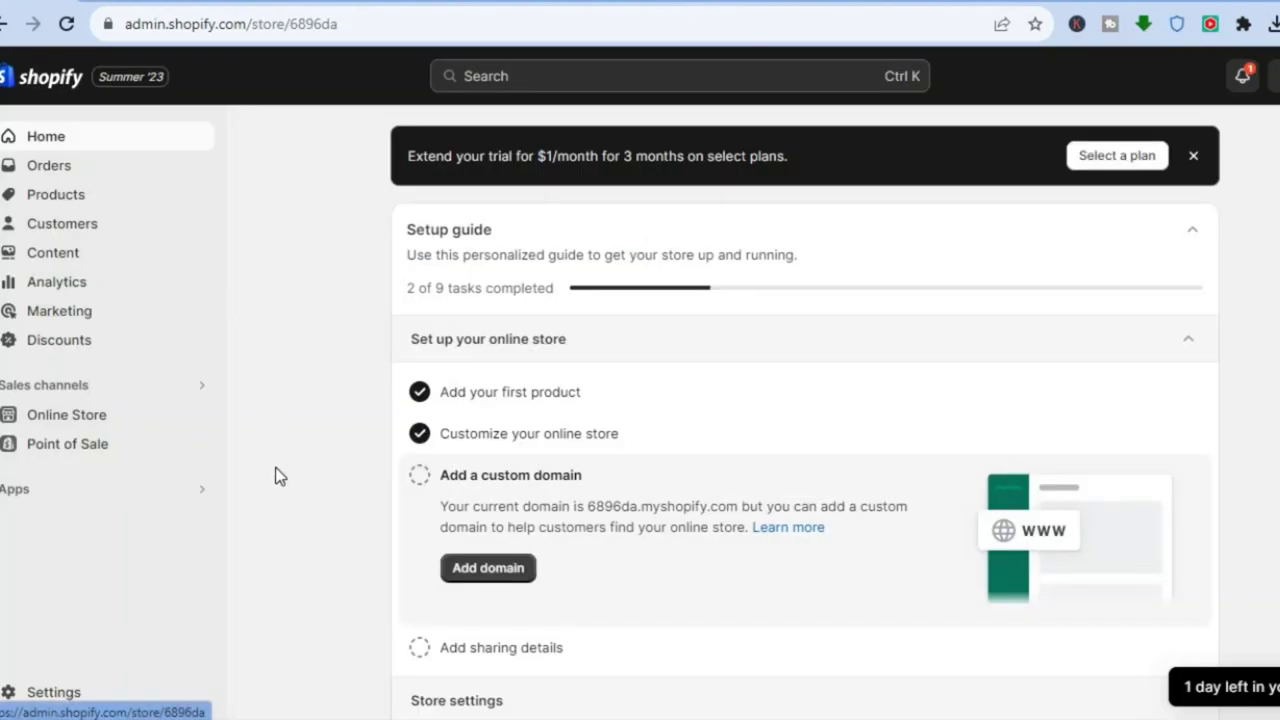
pyautogui.click(105, 495)
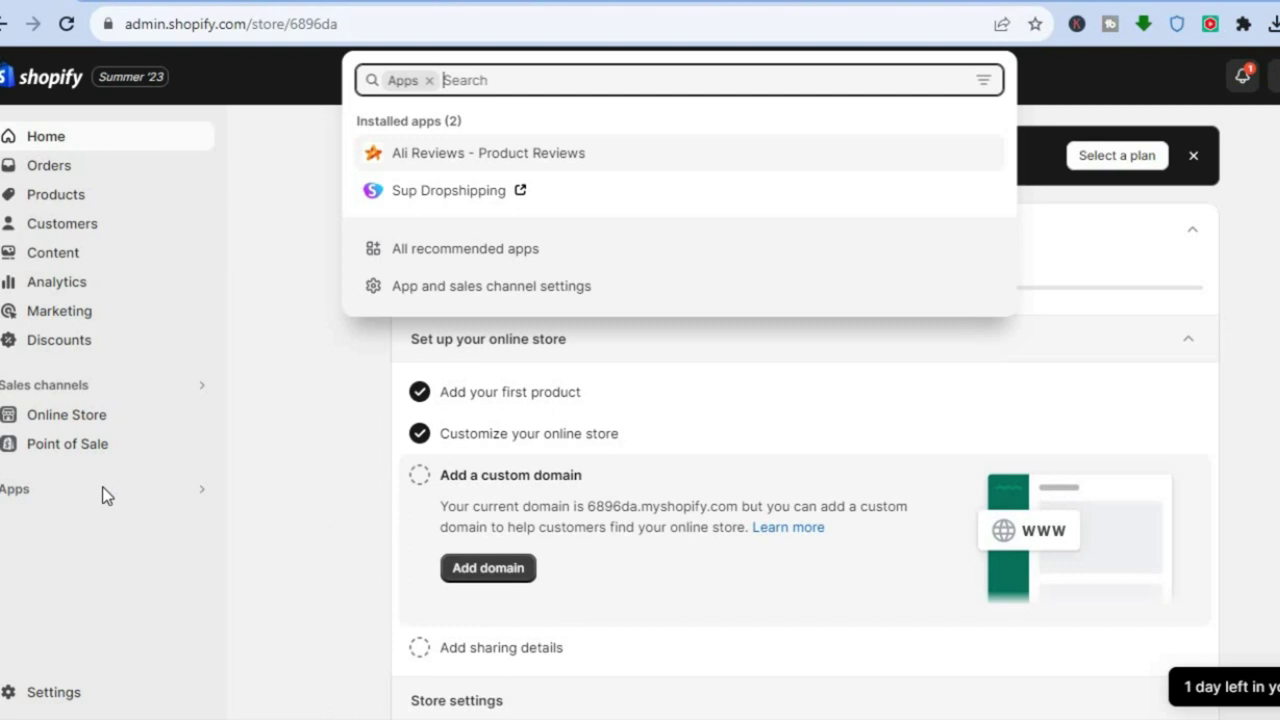
pyautogui.click(445, 252)
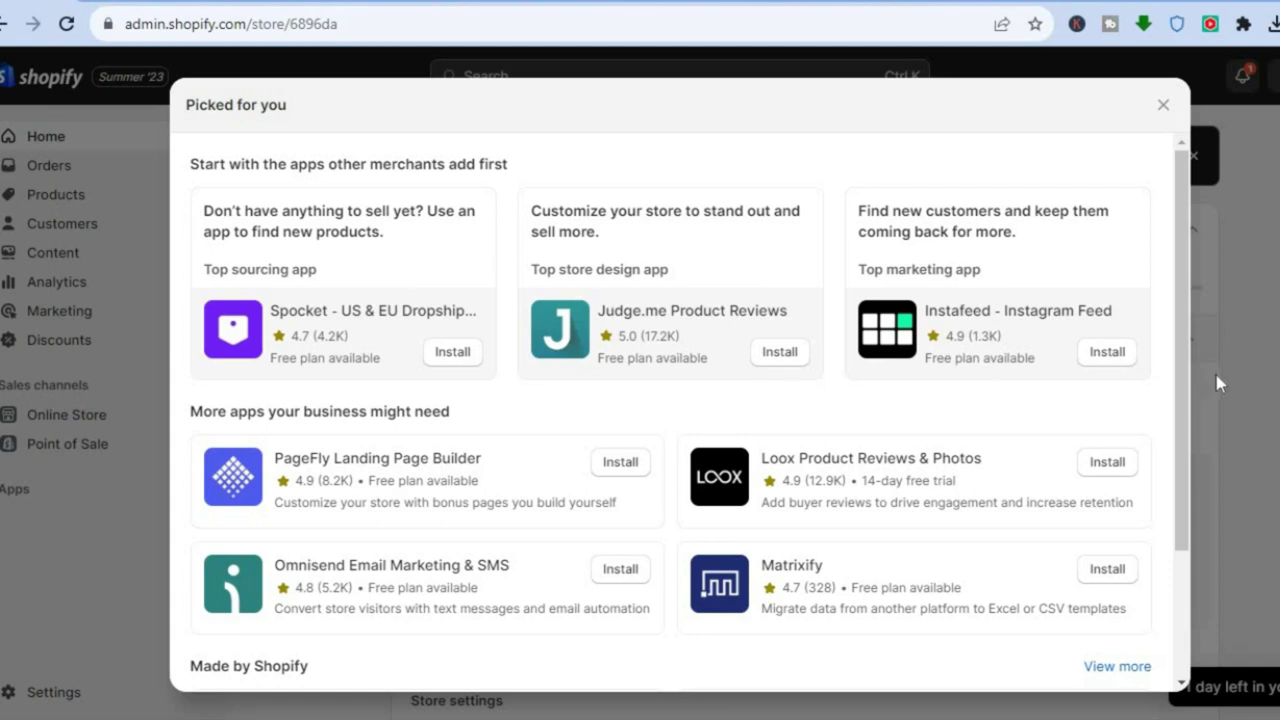
pyautogui.scroll(-3, 1186, 598)
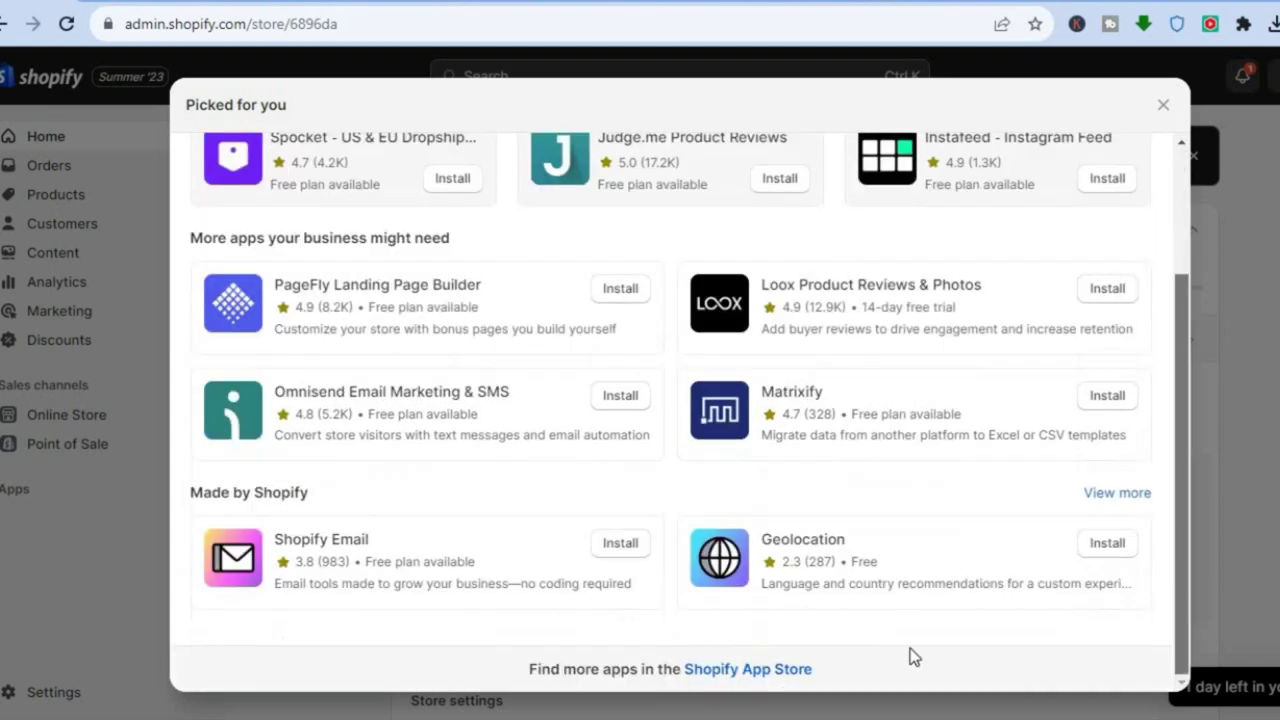
pyautogui.click(776, 672)
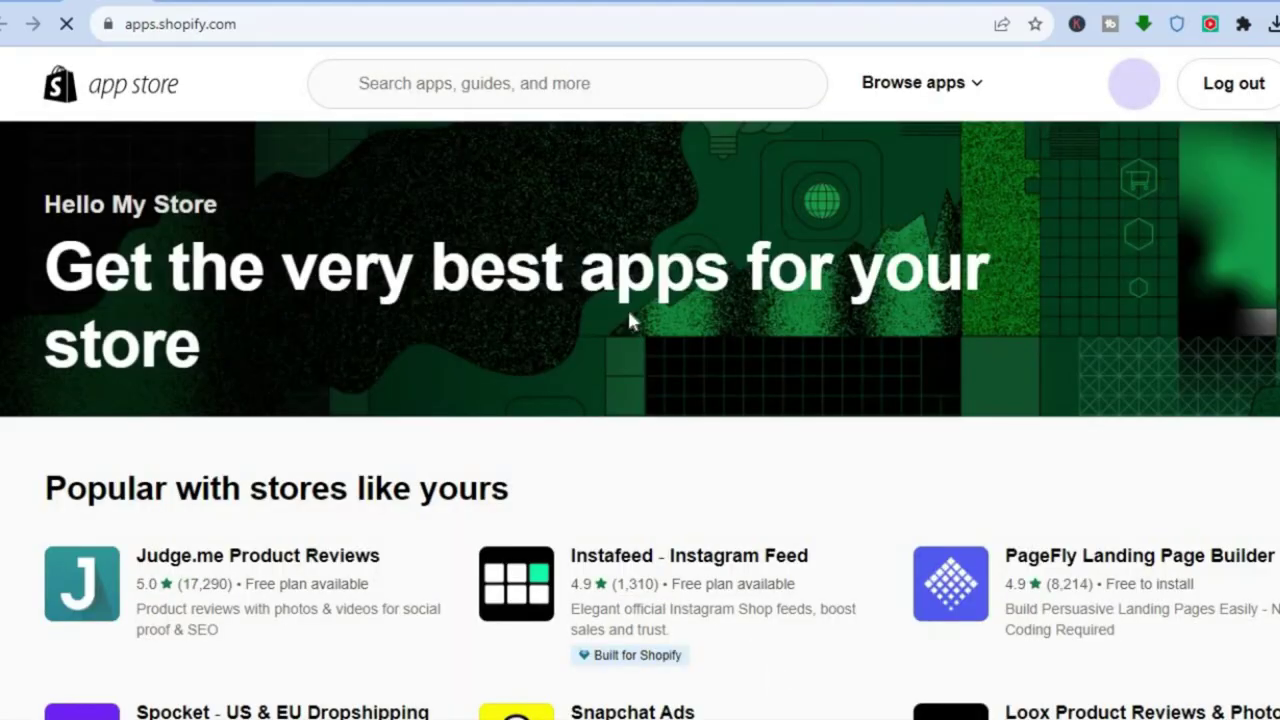
# Search the App Store for 'reviews' and open Ali Reviews - Product Reviews (4.9, 13,365 reviews)
pyautogui.click(492, 87)
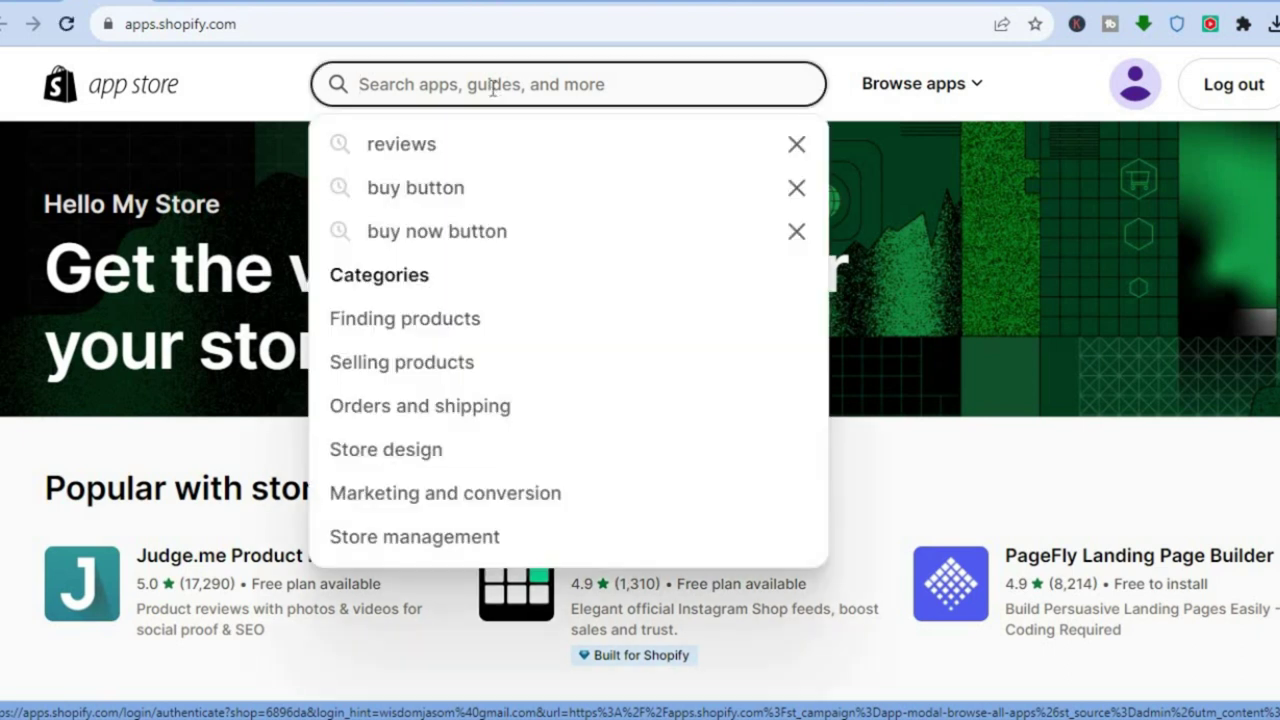
pyautogui.click(476, 144)
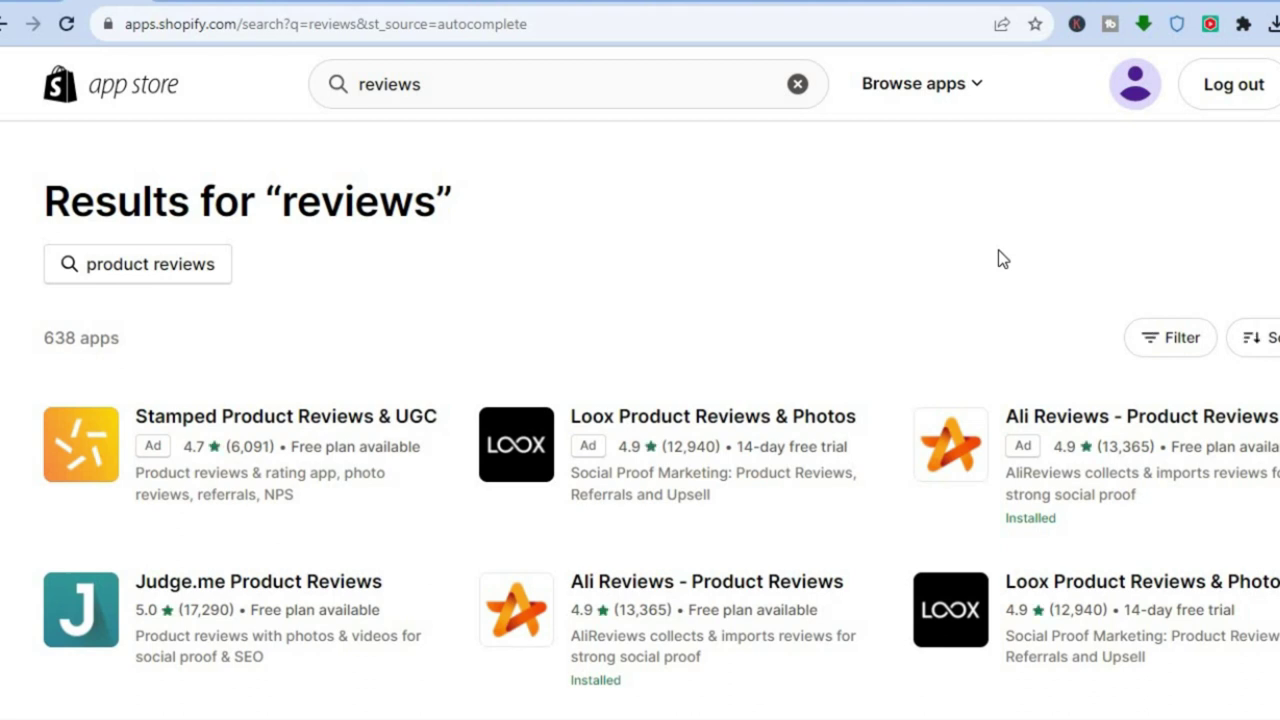
pyautogui.scroll(-2, 640, 420)
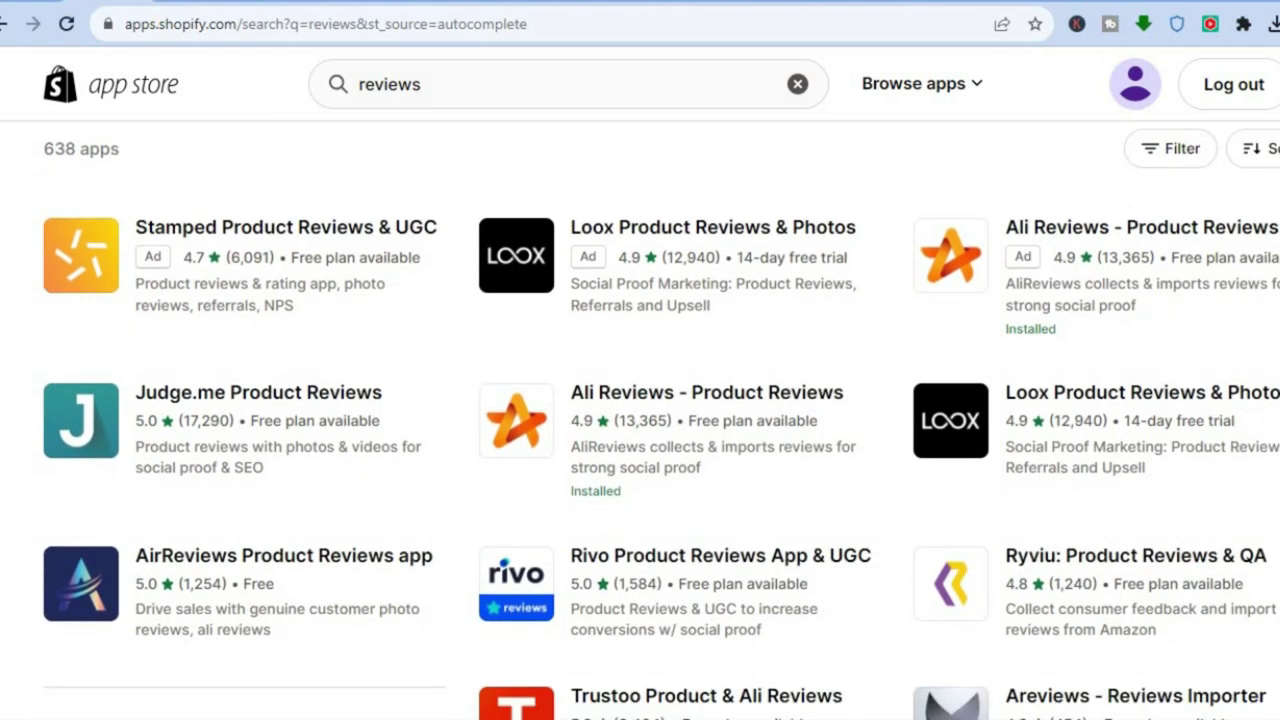
pyautogui.scroll(-1, 694, 252)
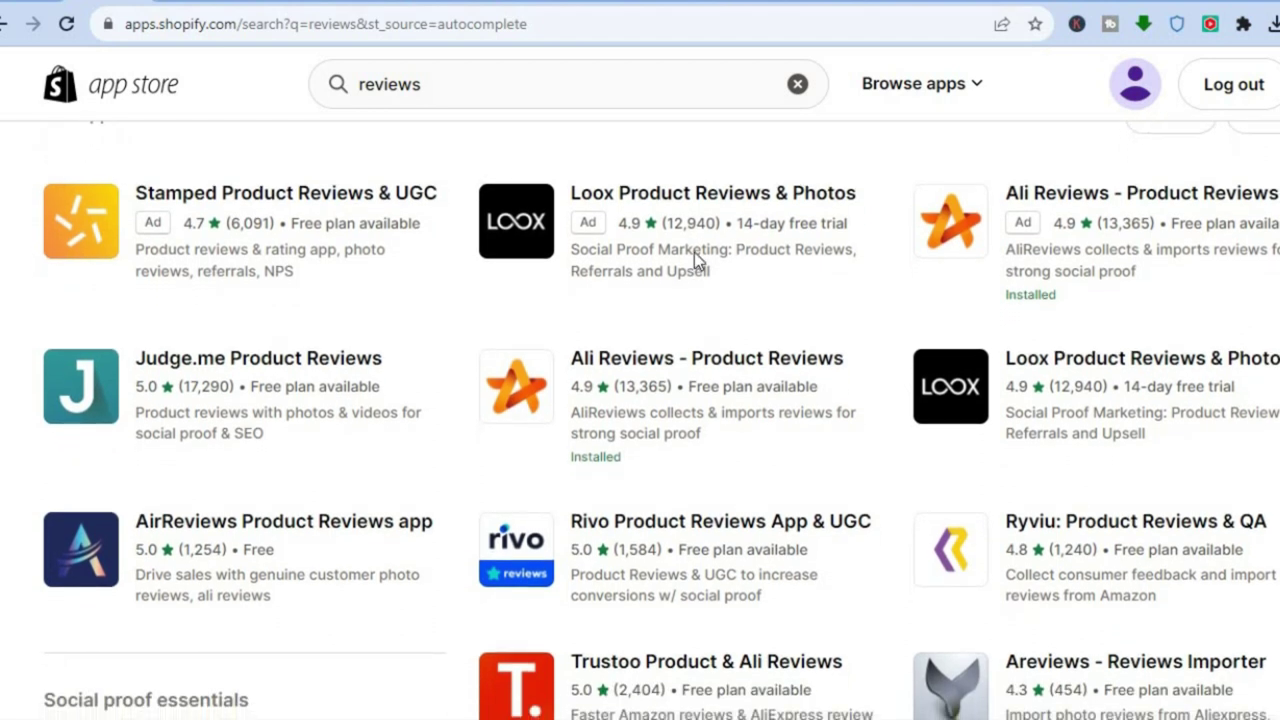
pyautogui.click(655, 368)
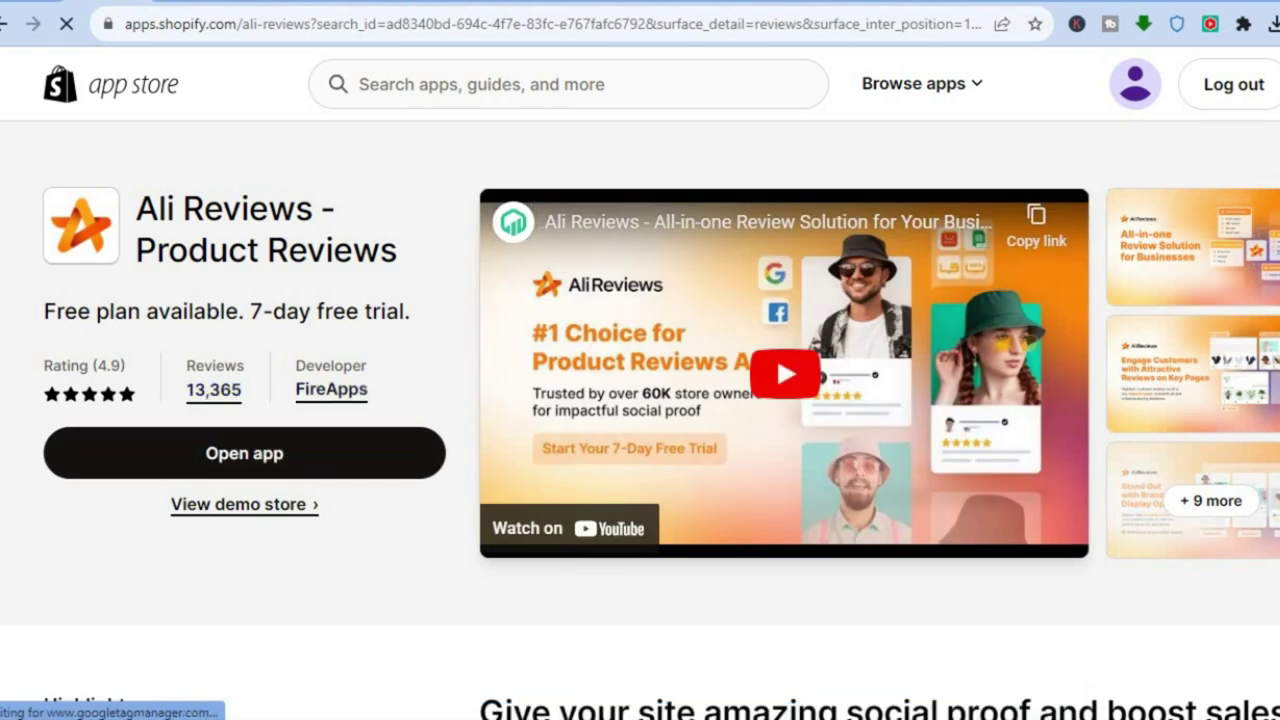
pyautogui.scroll(-15, 428, 370)
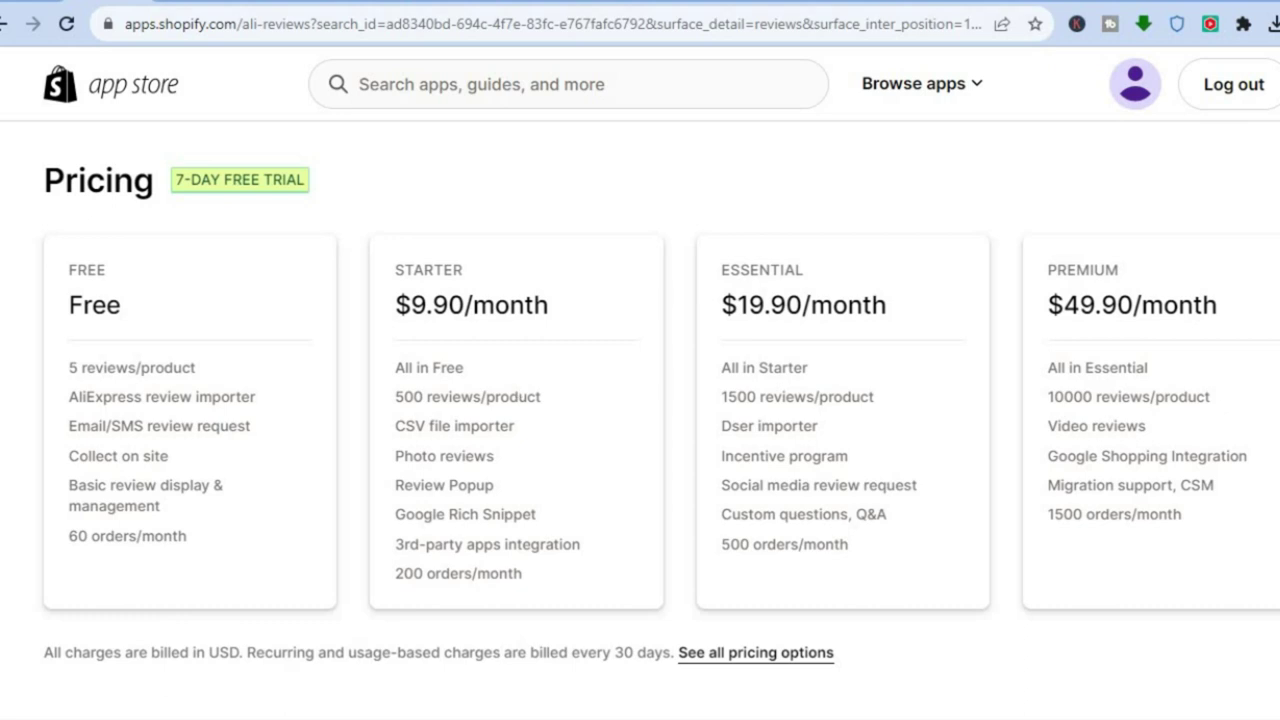
pyautogui.scroll(15, 309, 409)
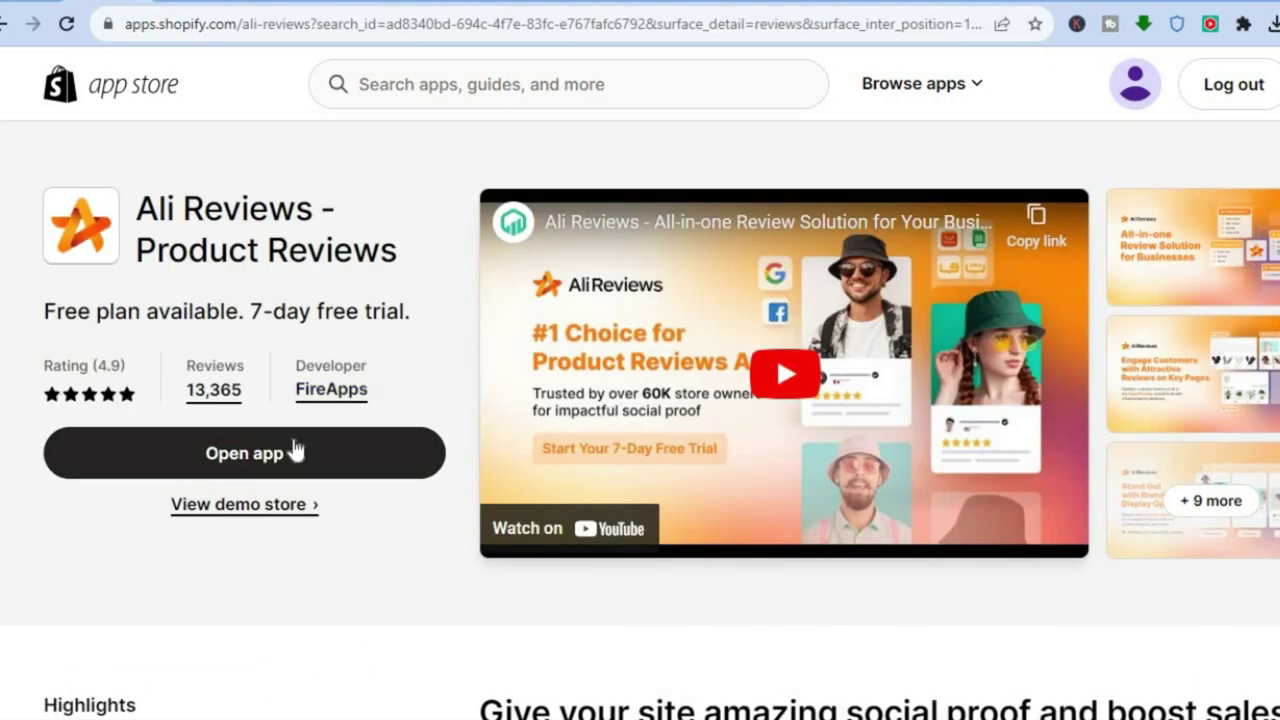
# Launch Ali Reviews and start an import for the TRAVEL TALE Spinner Aluminum Frame suitcase
pyautogui.click(296, 452)
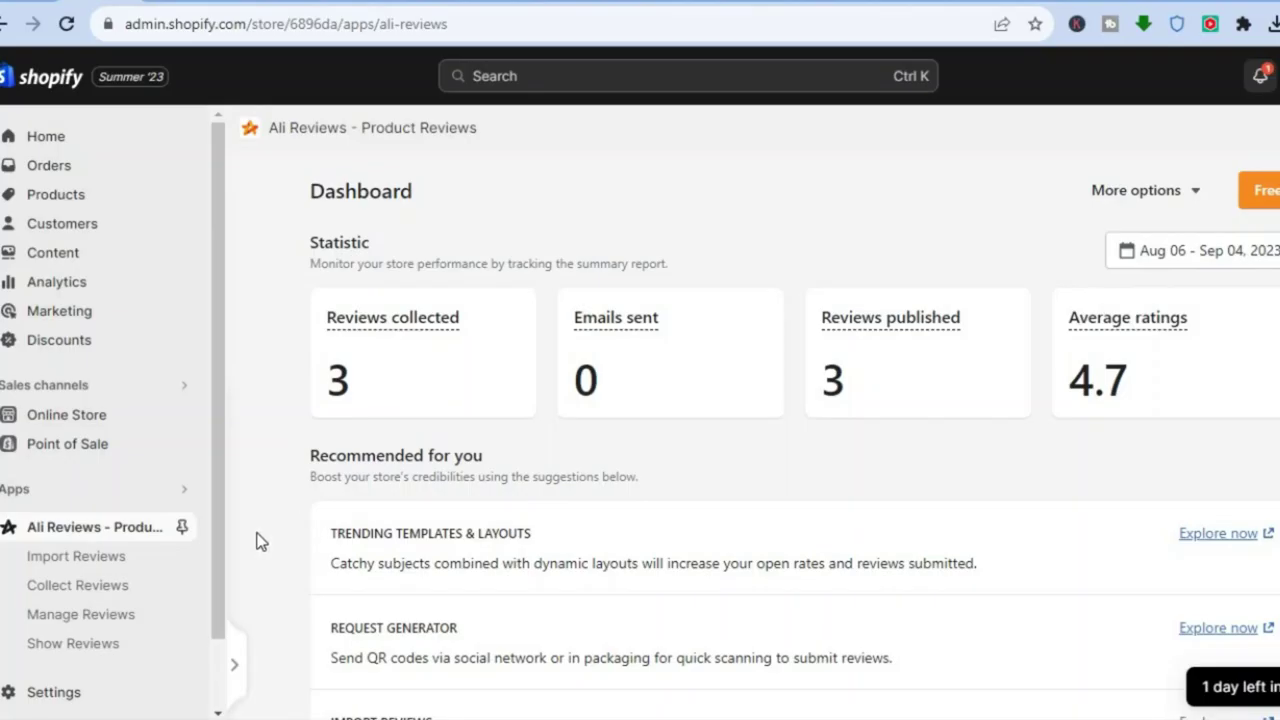
pyautogui.click(89, 566)
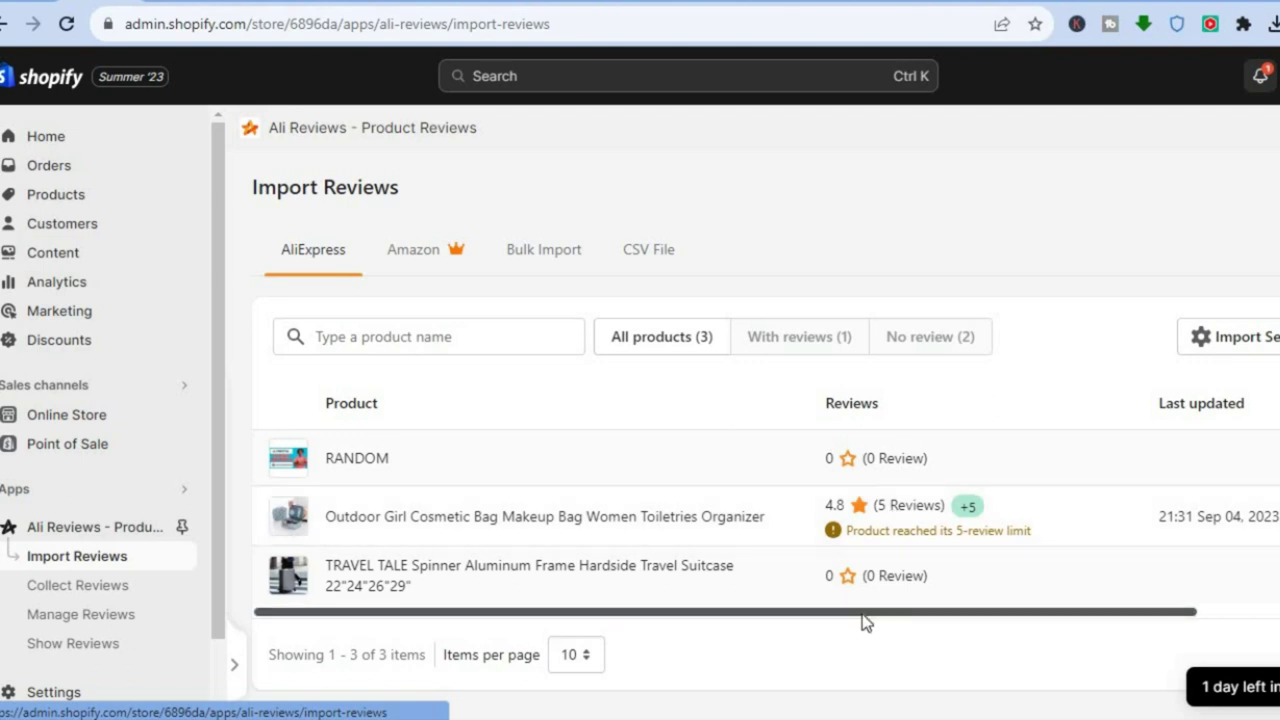
pyautogui.moveTo(891, 620); pyautogui.dragTo(997, 611)
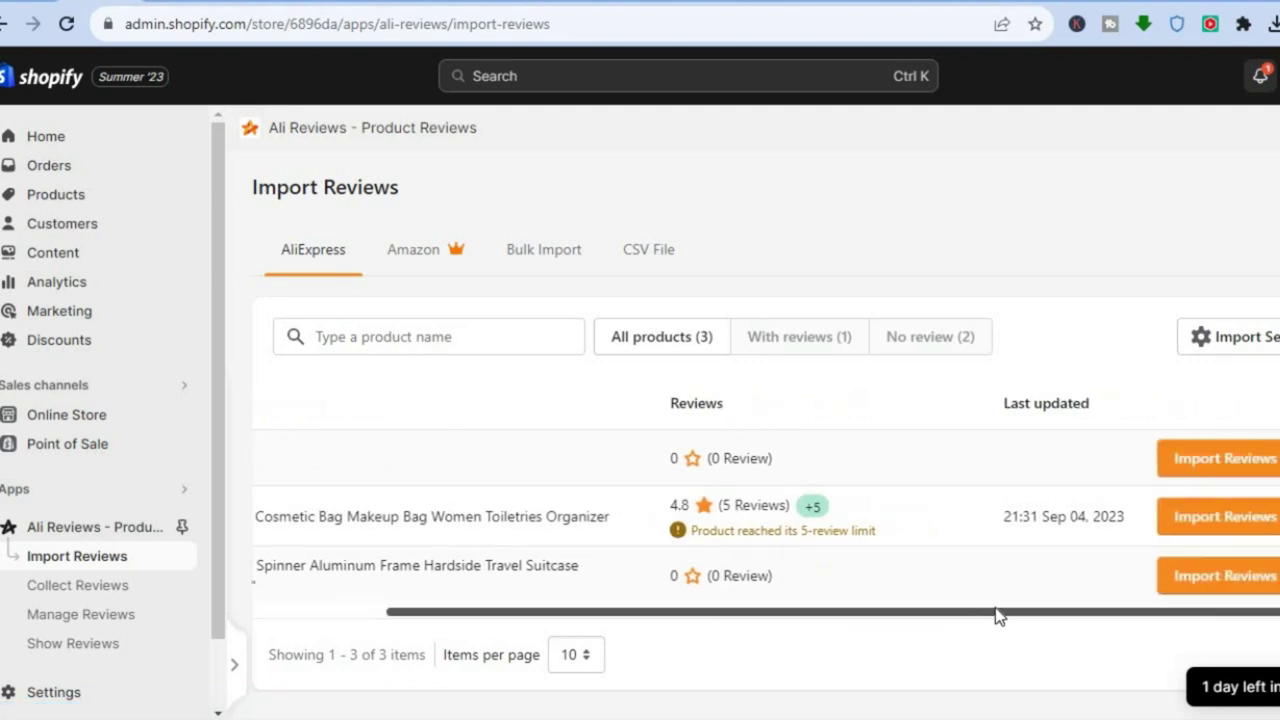
pyautogui.click(1228, 575)
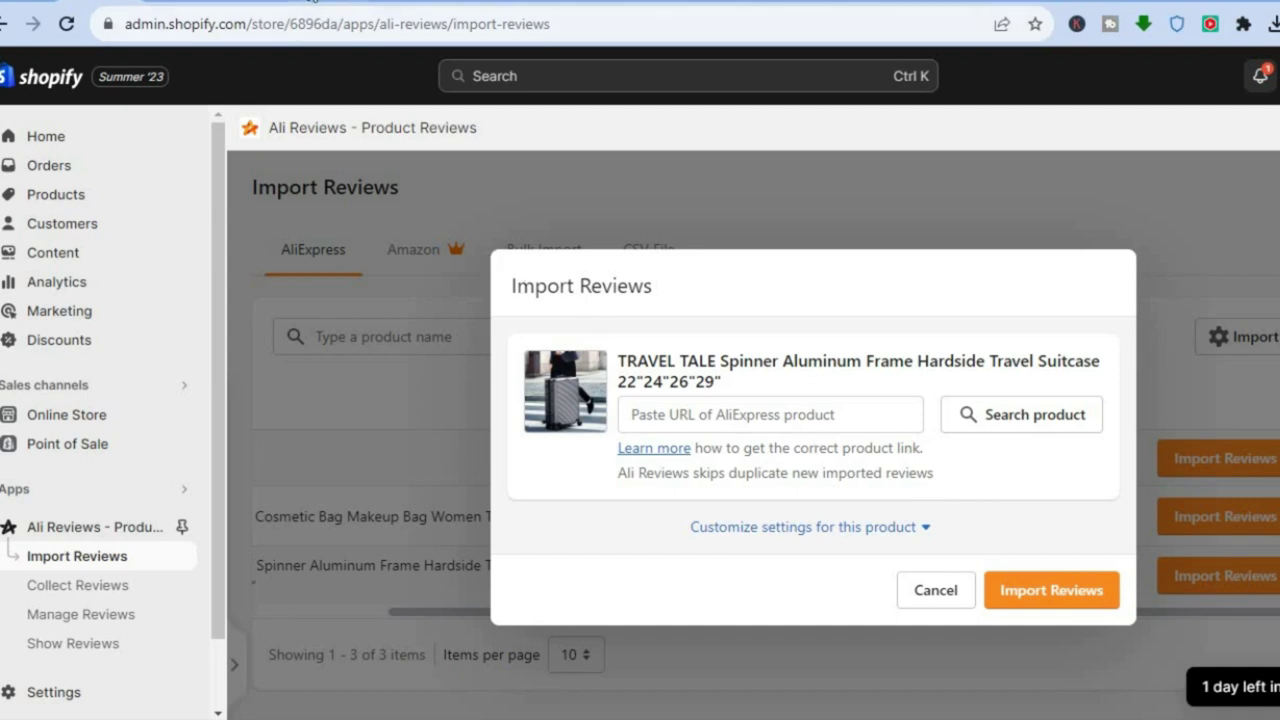
# Switch to the Chrome Web Store tab showing the Ali Reviews extension
pyautogui.click(312, 2)
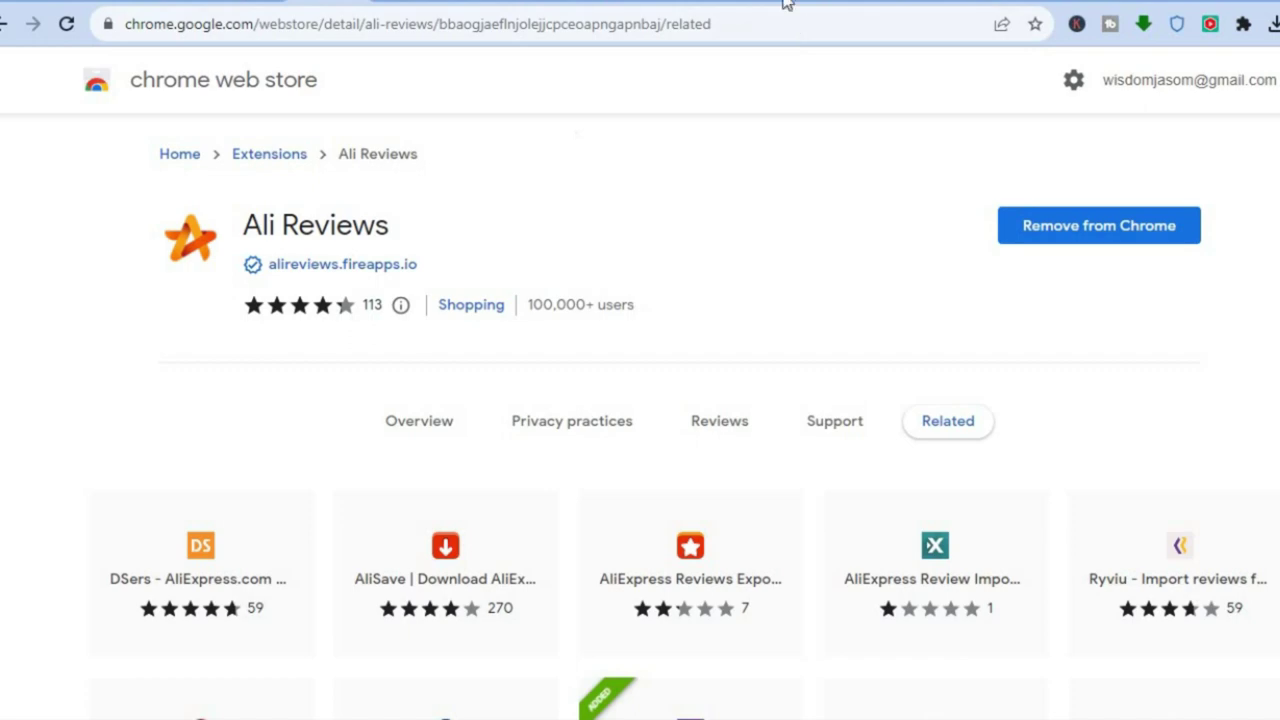
# Check the AliExpress tab, then copy the full TRAVEL TALE suitcase title from the import dialog
pyautogui.hotkey('ctrl', 'Tab')
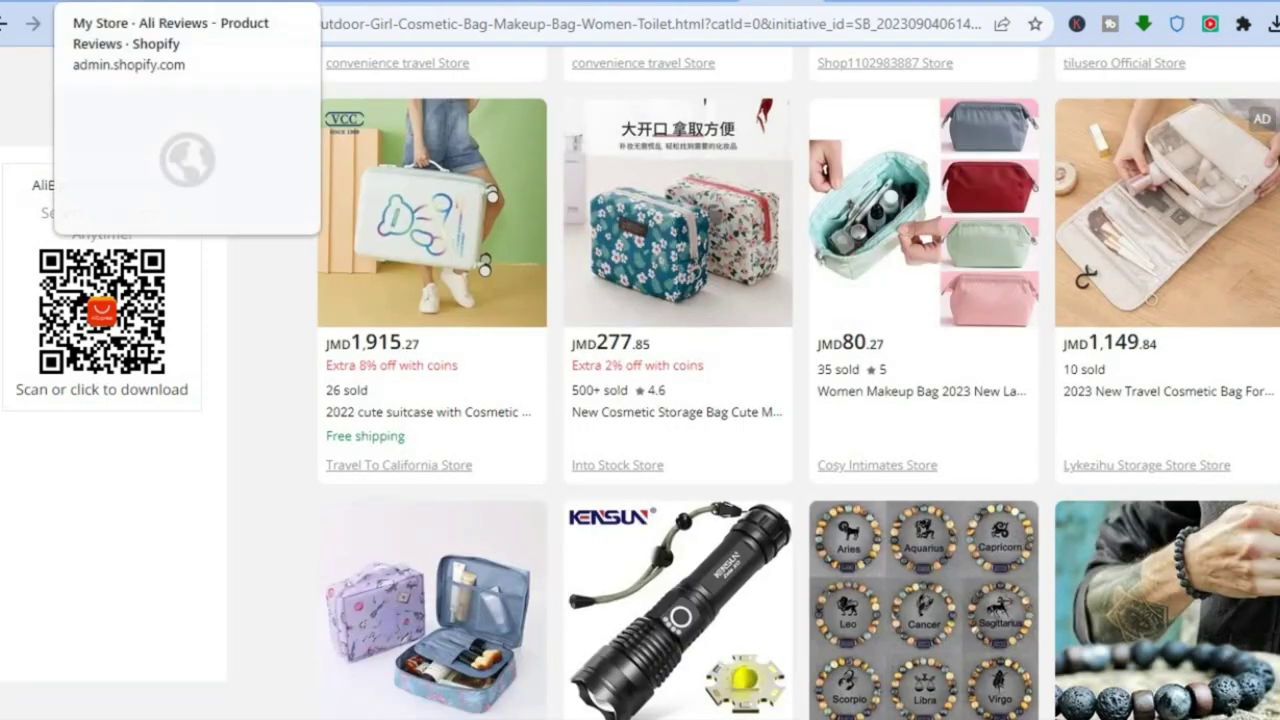
pyautogui.click(130, 2)
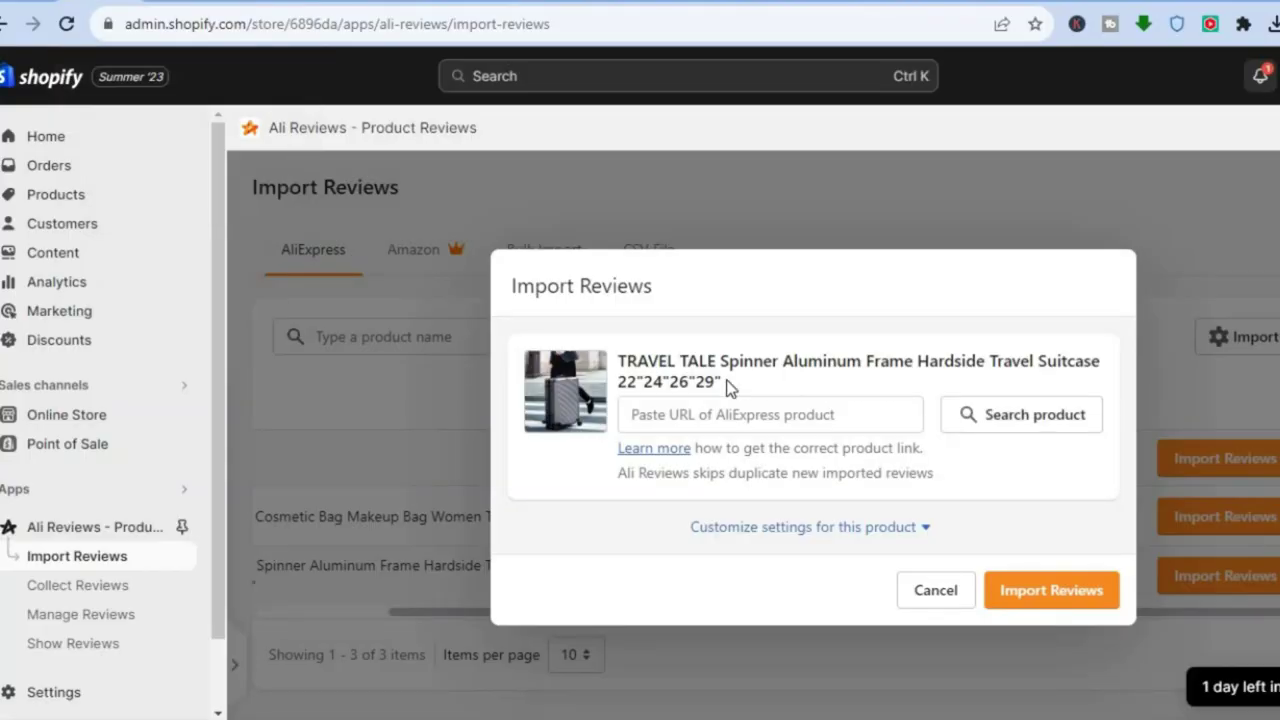
pyautogui.moveTo(730, 386); pyautogui.dragTo(638, 361)
pyautogui.moveTo(621, 362); pyautogui.dragTo(616, 362)
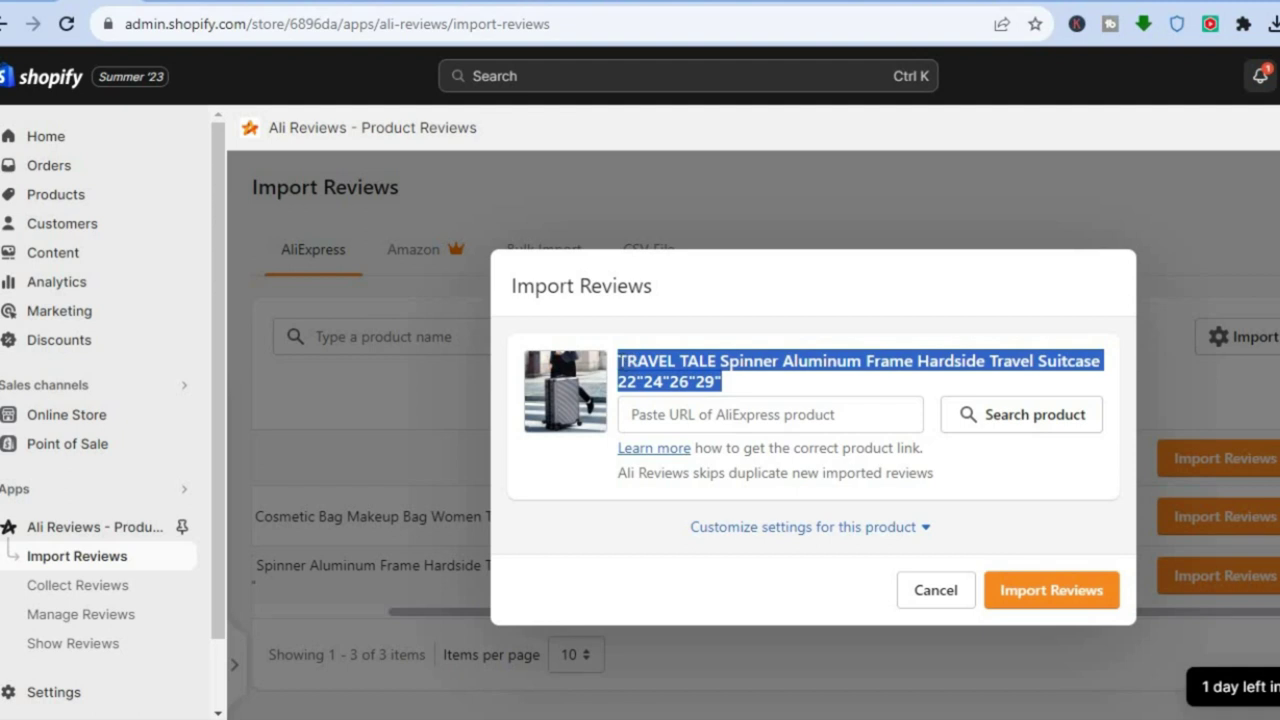
pyautogui.rightClick(648, 366)
pyautogui.click(696, 382)
# Copy the Mixi 2023 carry-on suitcase's AliExpress page URL and go back to Shopify
pyautogui.click(793, 6)
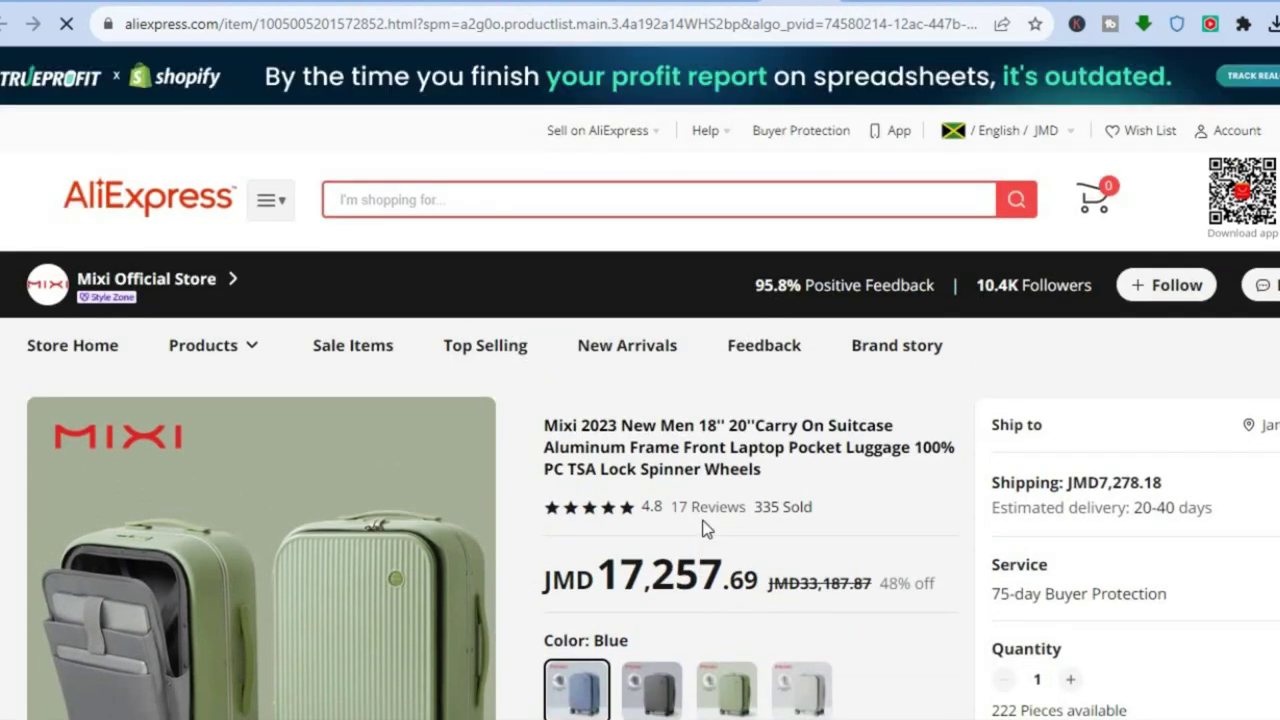
pyautogui.click(657, 25)
pyautogui.rightClick(657, 25)
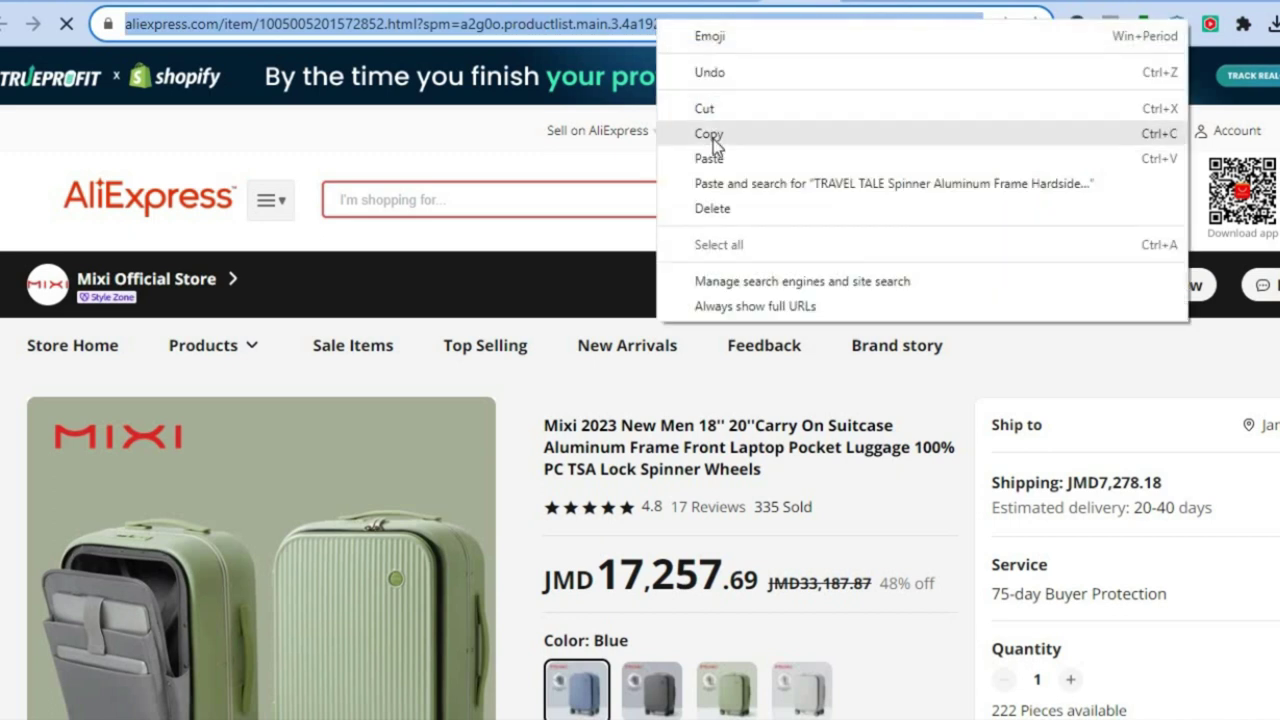
pyautogui.click(711, 133)
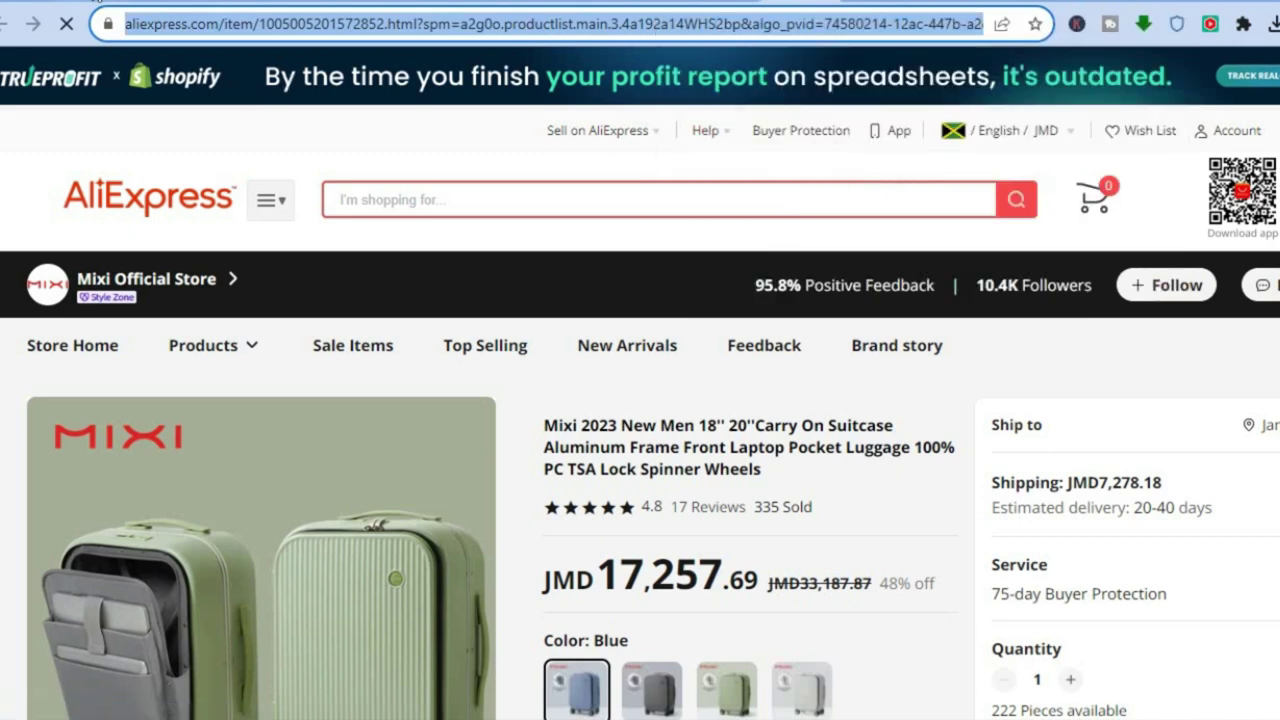
pyautogui.hotkey('ctrl', 'Tab')
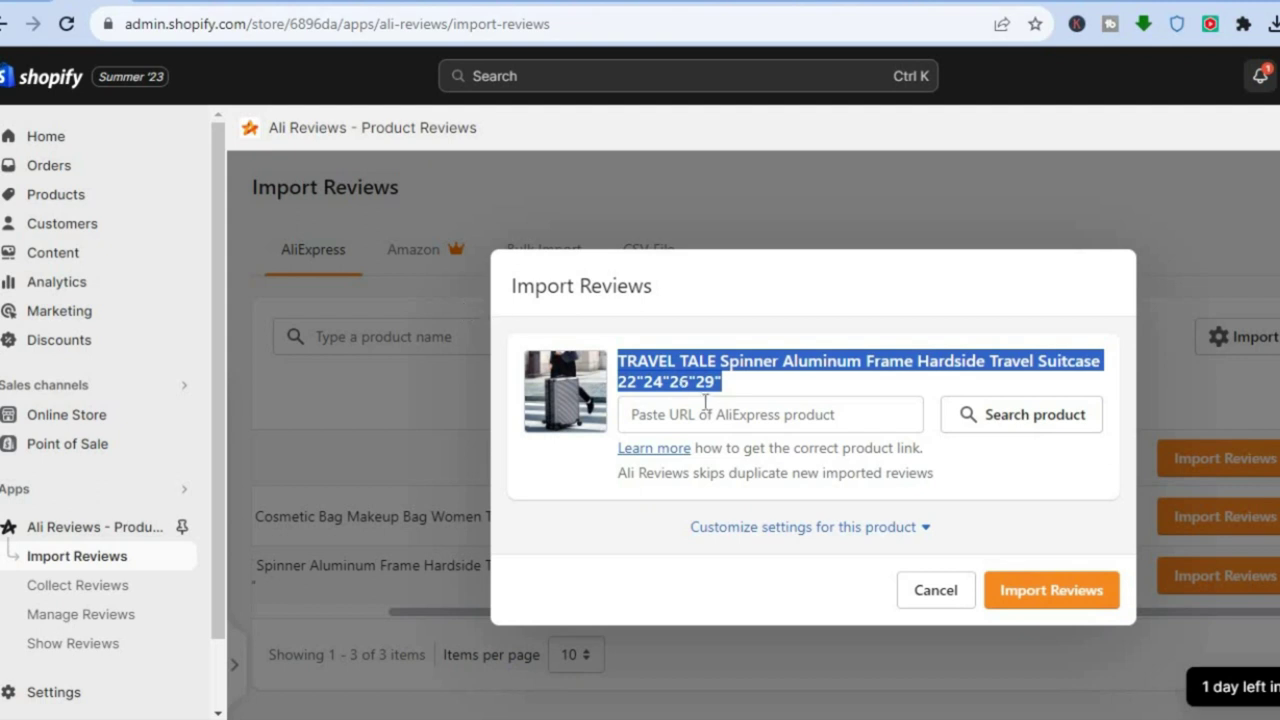
# Paste the copied AliExpress product link into the import dialog's URL field
pyautogui.click(692, 414)
pyautogui.rightClick(692, 414)
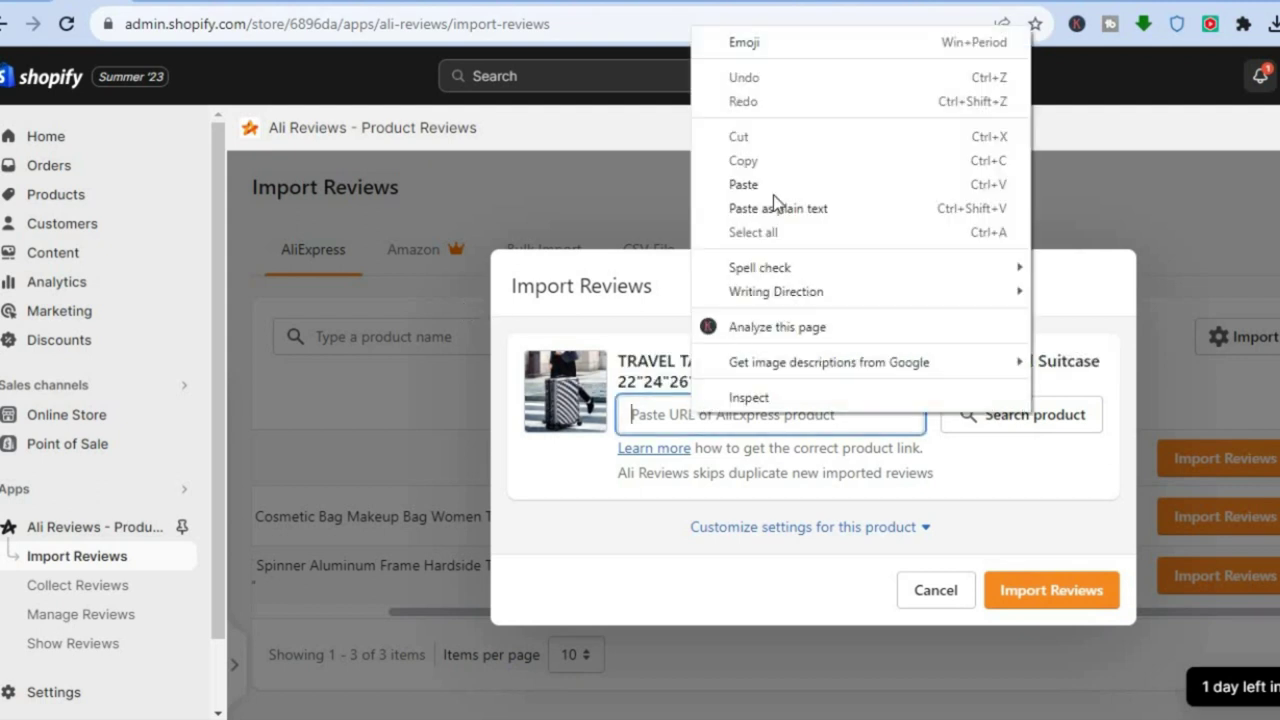
pyautogui.click(772, 184)
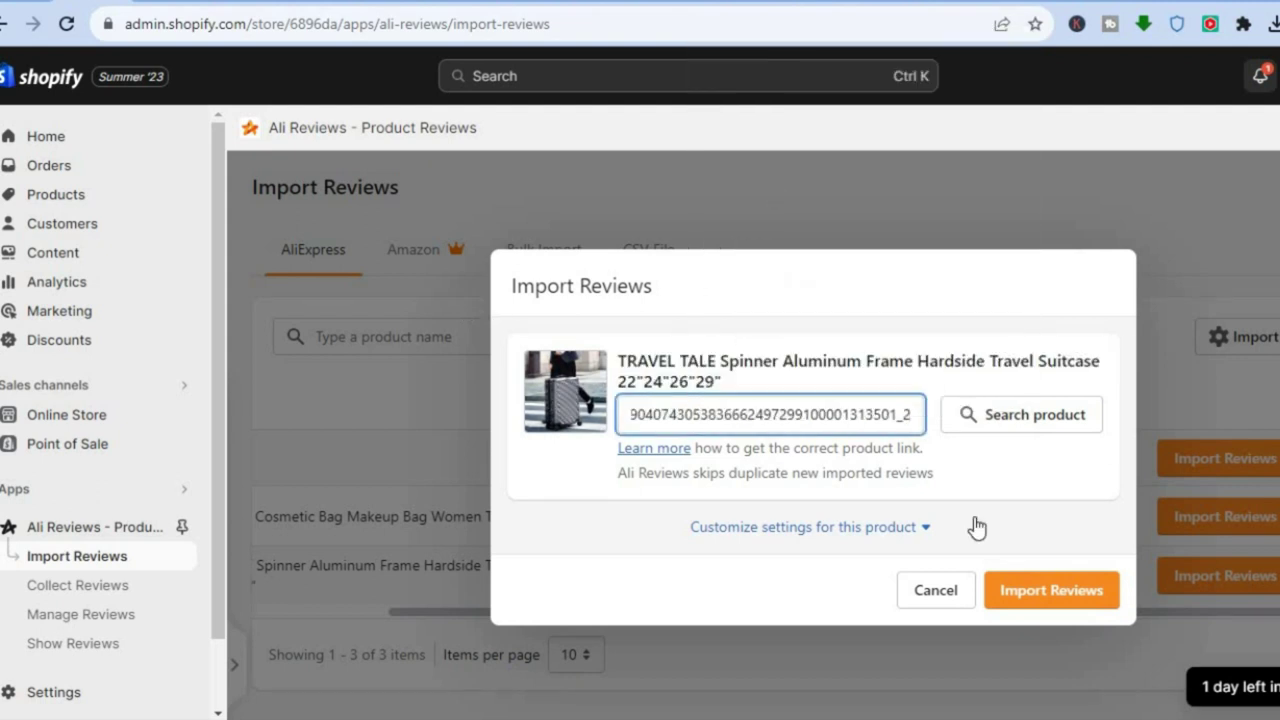
# Review the custom settings: 5 reviews per import, auto-publish, English, 255 countries, date range unchanged
pyautogui.click(874, 537)
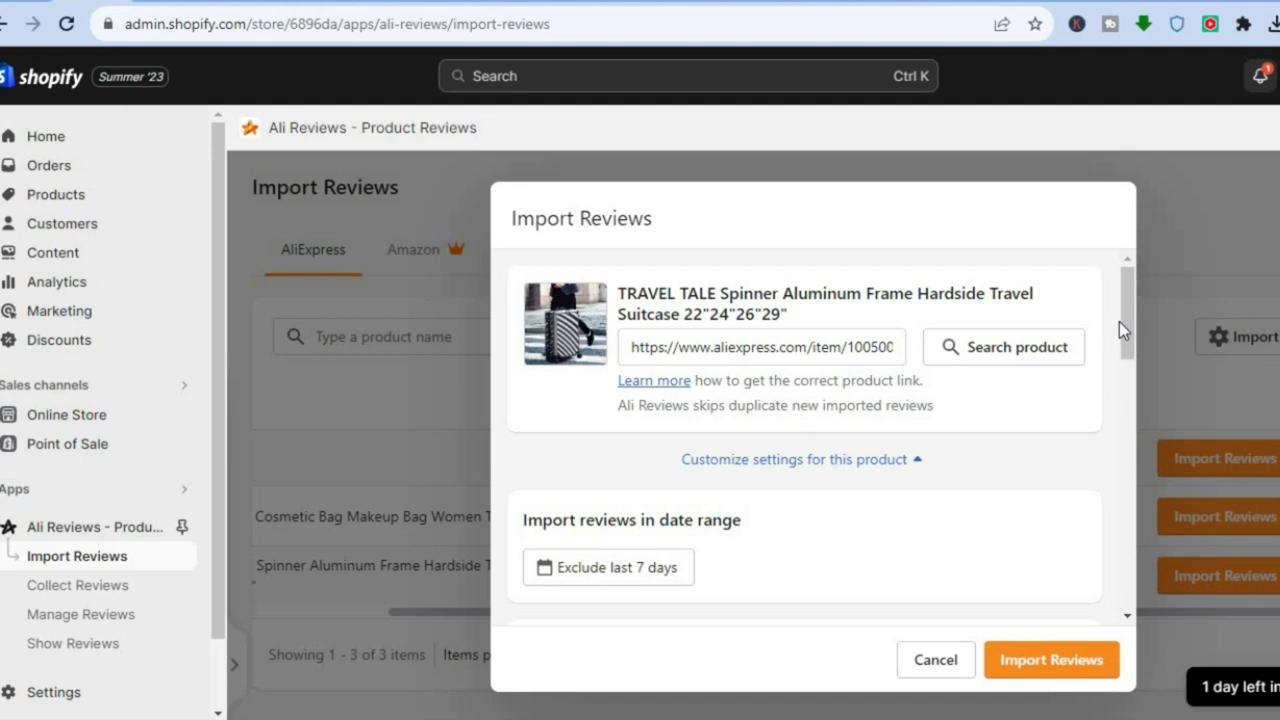
pyautogui.scroll(-2, 1120, 325)
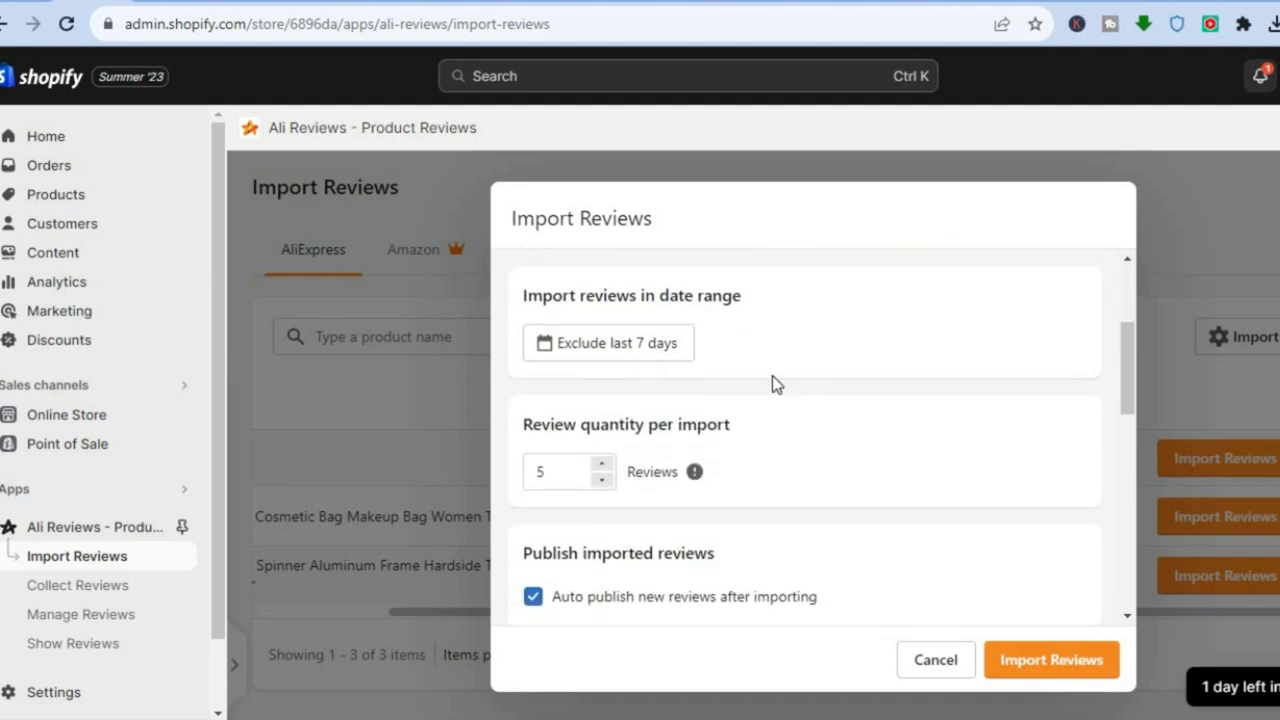
pyautogui.click(636, 361)
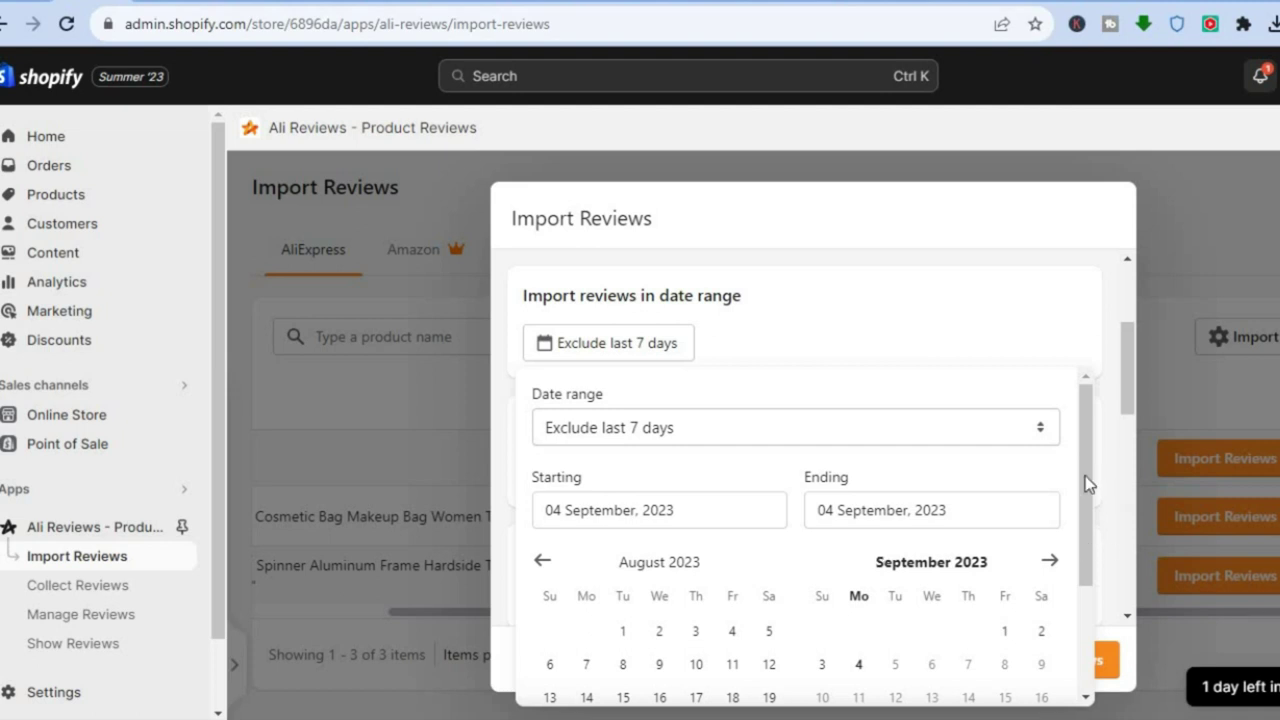
pyautogui.scroll(-3, 1089, 483)
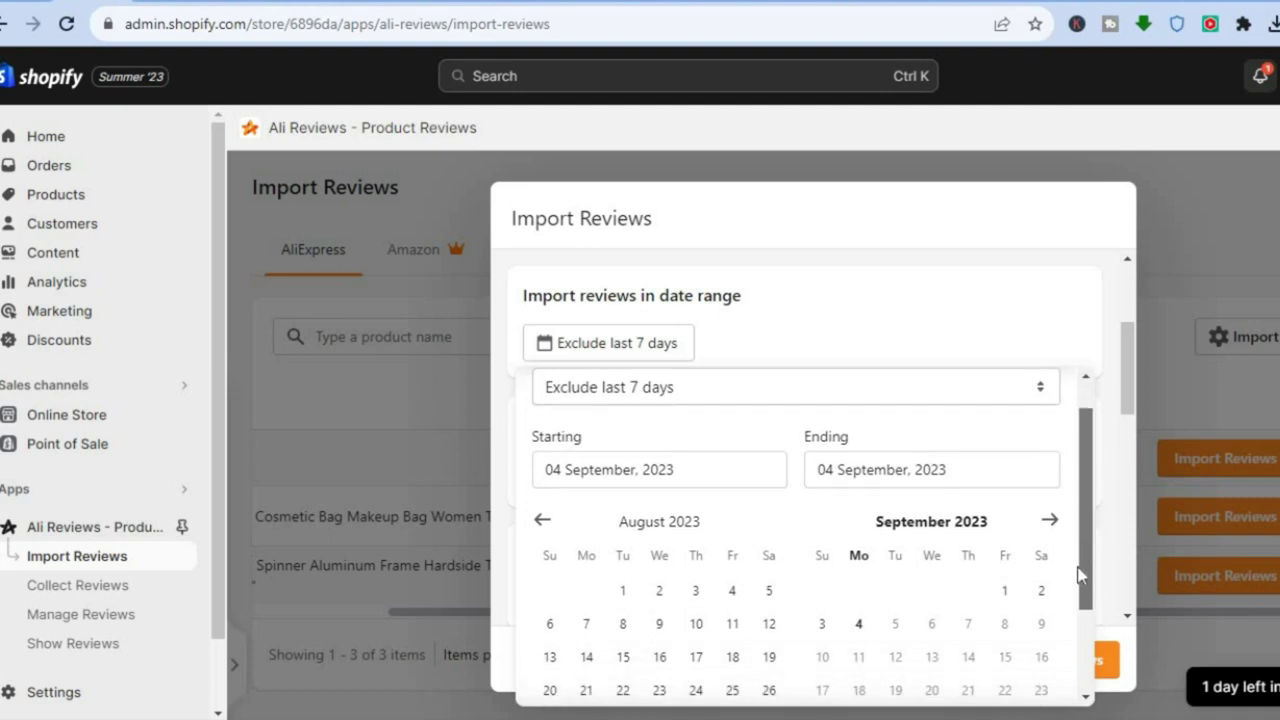
pyautogui.click(1107, 344)
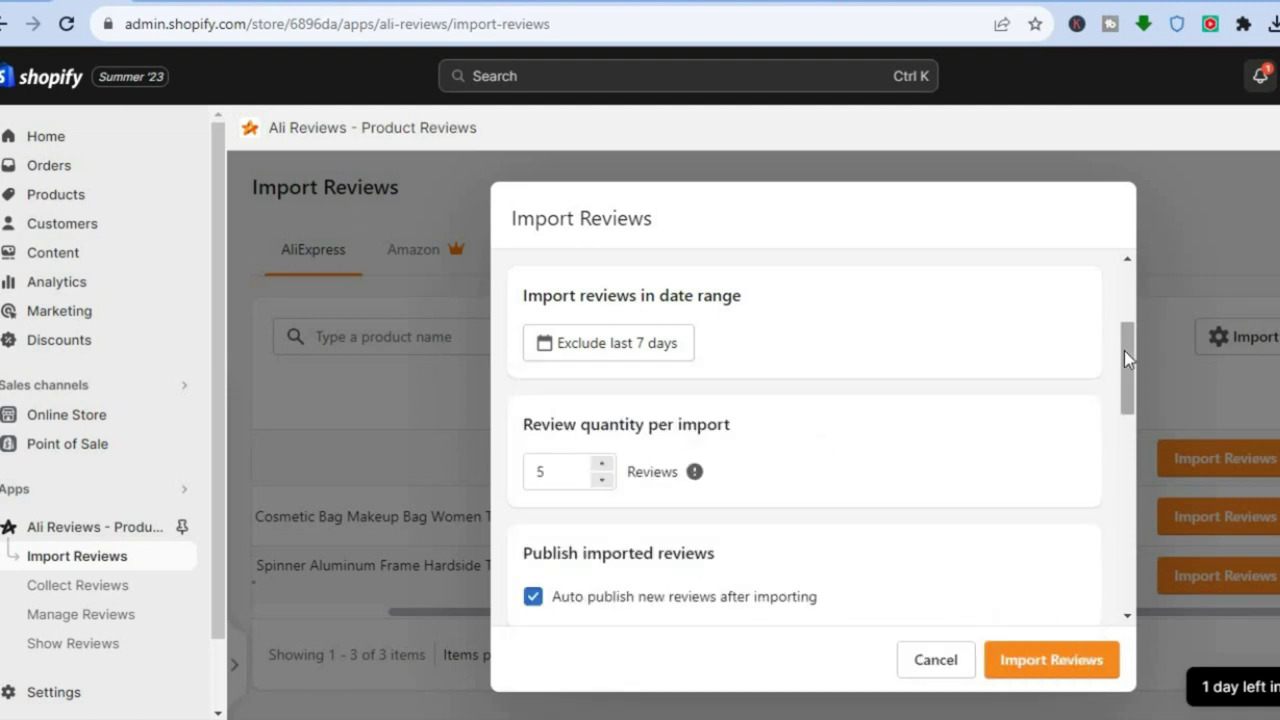
pyautogui.scroll(-1, 1124, 350)
pyautogui.scroll(-1, 1122, 388)
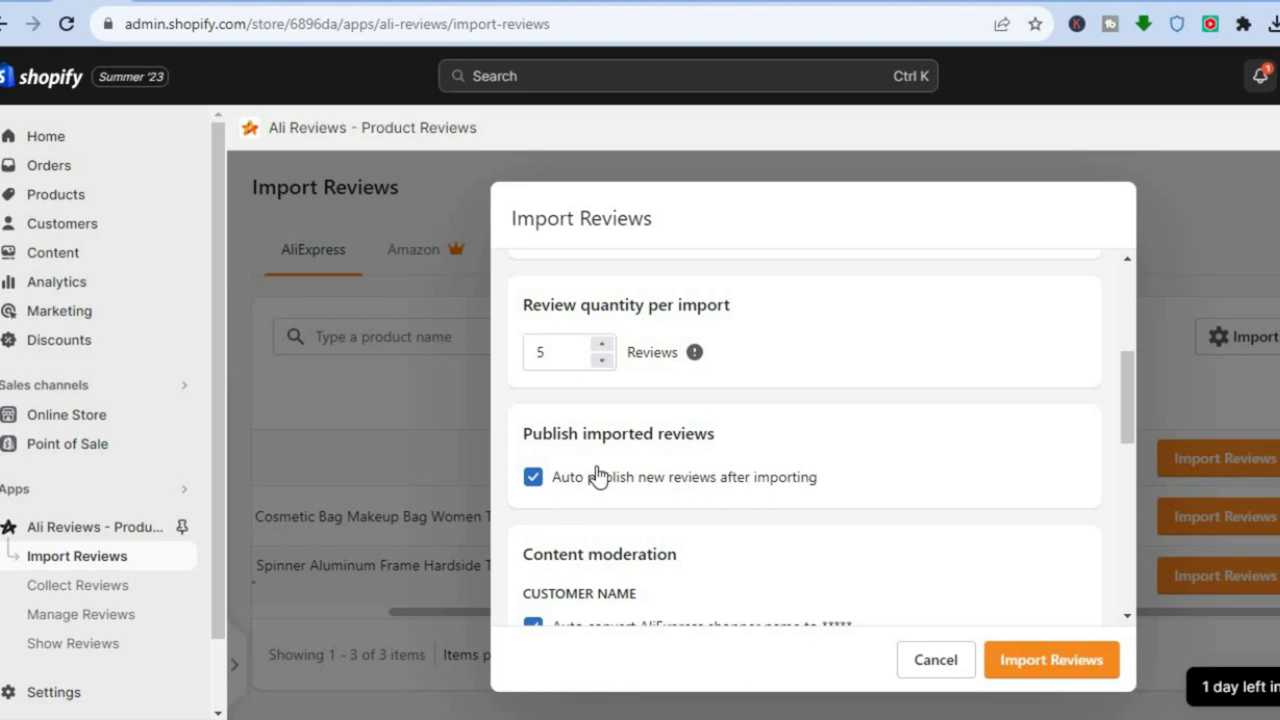
pyautogui.scroll(-3, 1127, 445)
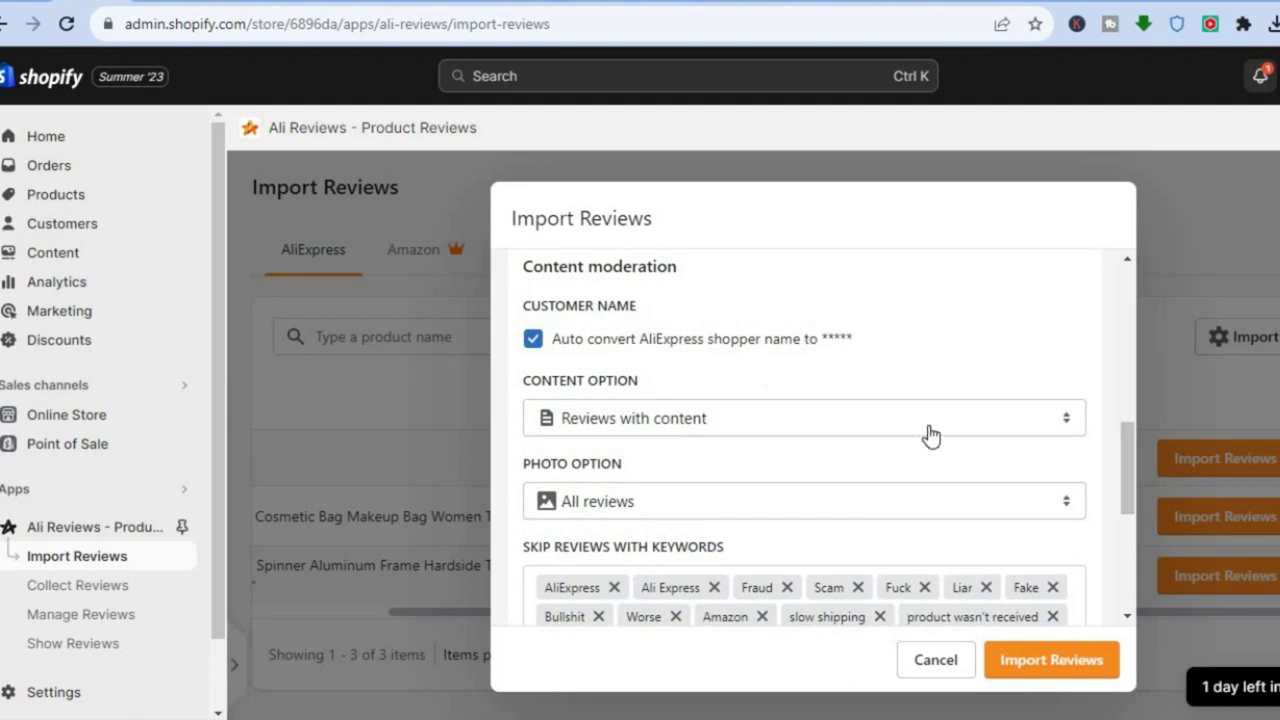
pyautogui.moveTo(1122, 458); pyautogui.dragTo(1123, 570)
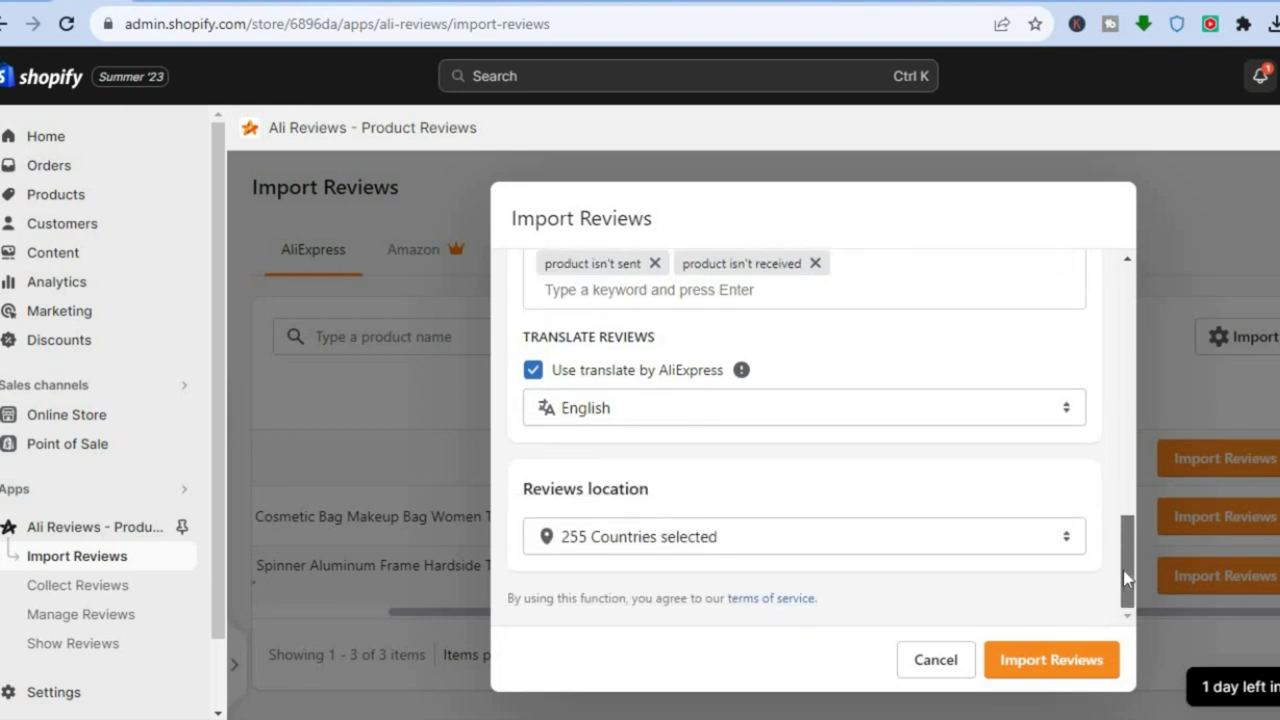
# Import the reviews so the TRAVEL TALE suitcase lists 5 five-star reviews
pyautogui.click(1045, 662)
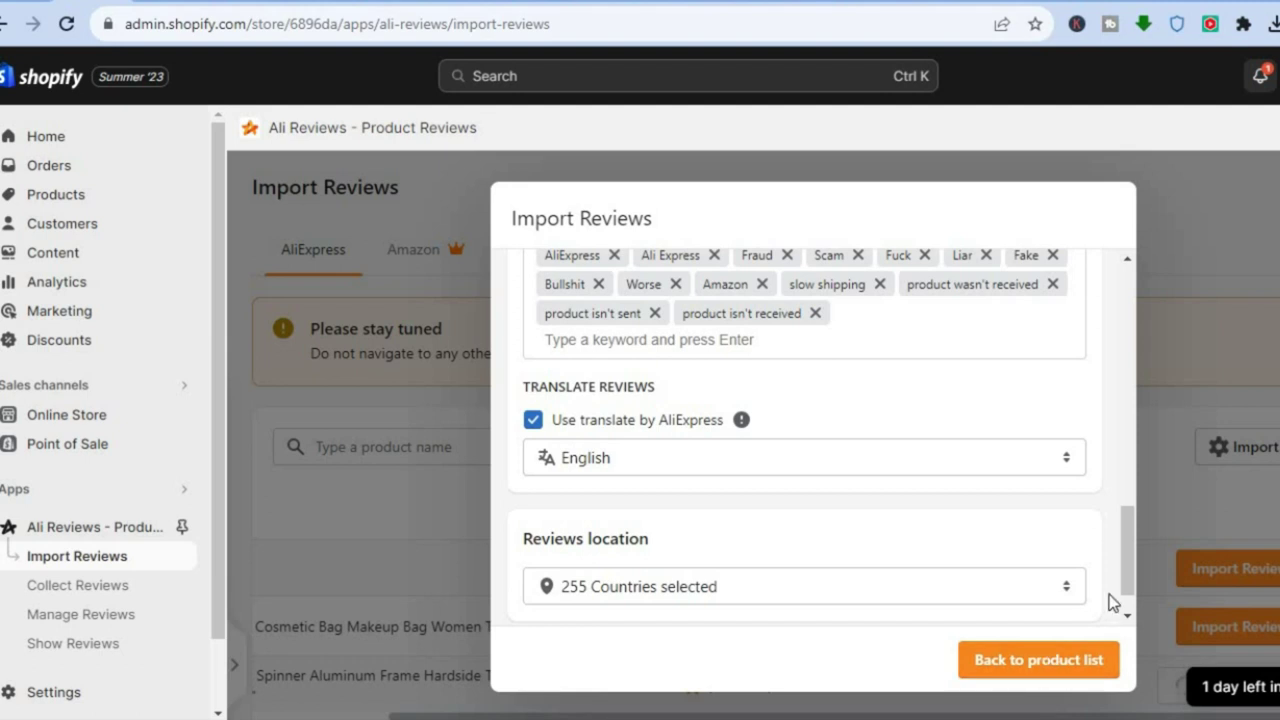
pyautogui.moveTo(1123, 575); pyautogui.dragTo(1120, 280)
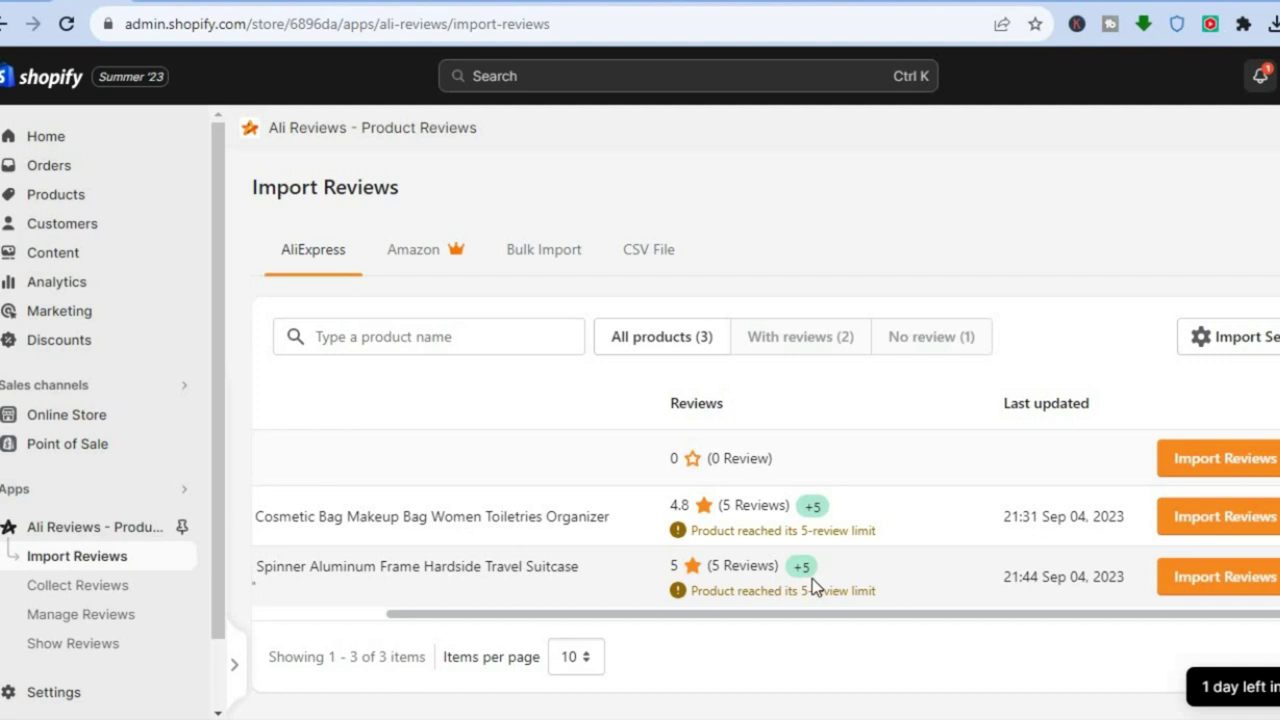
pyautogui.hscroll(-3, 500, 621)
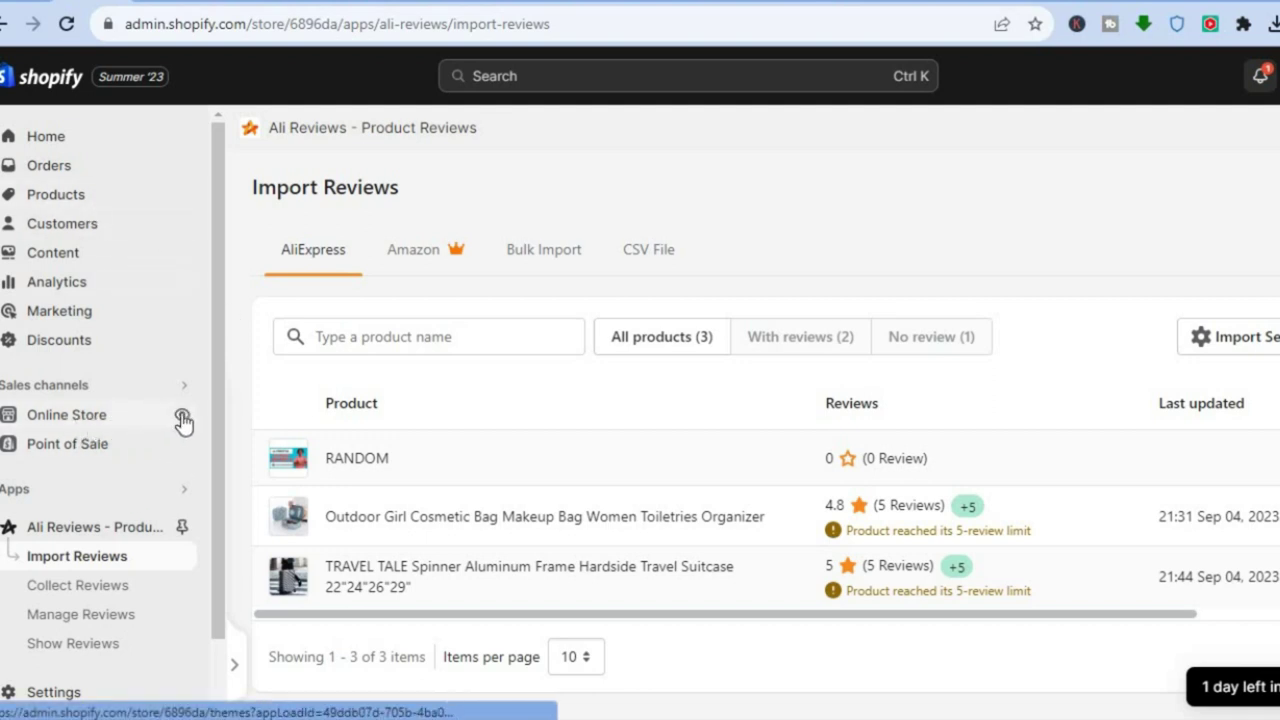
# Open the TRAVEL TALE suitcase on the live store and confirm its 5.0 rating from 5 reviews
pyautogui.click(183, 418)
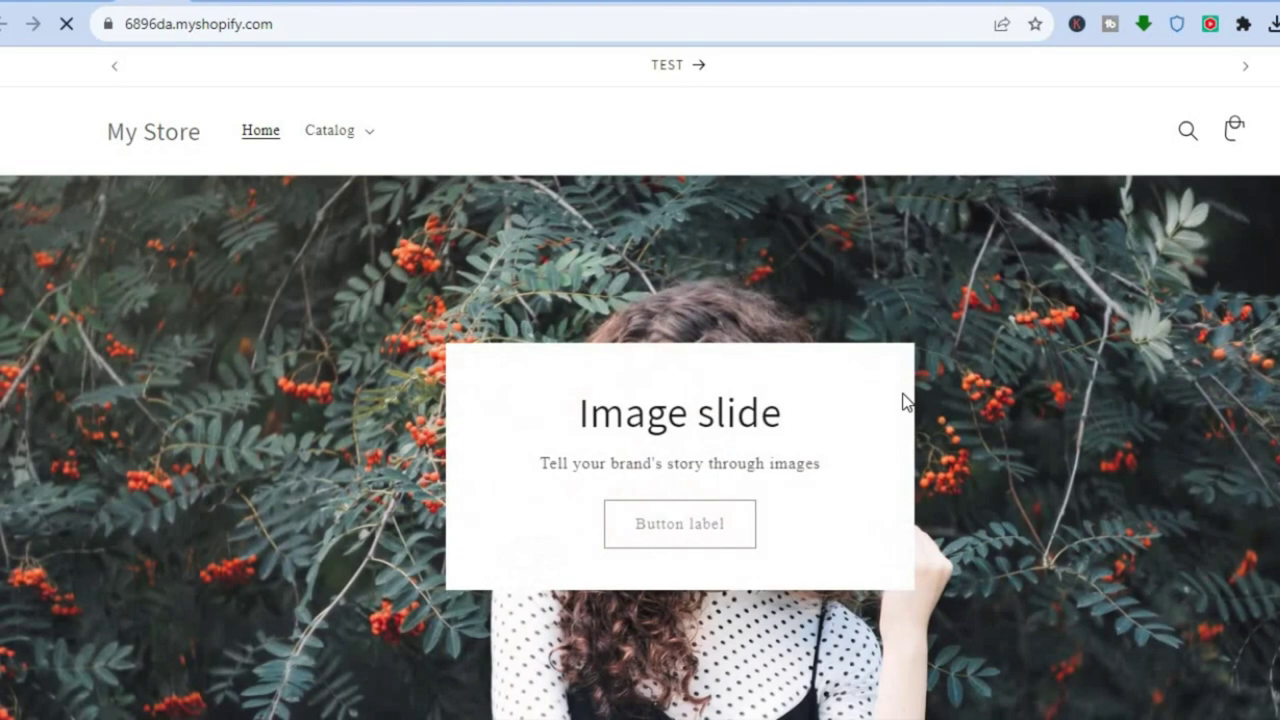
pyautogui.scroll(-6, 640, 400)
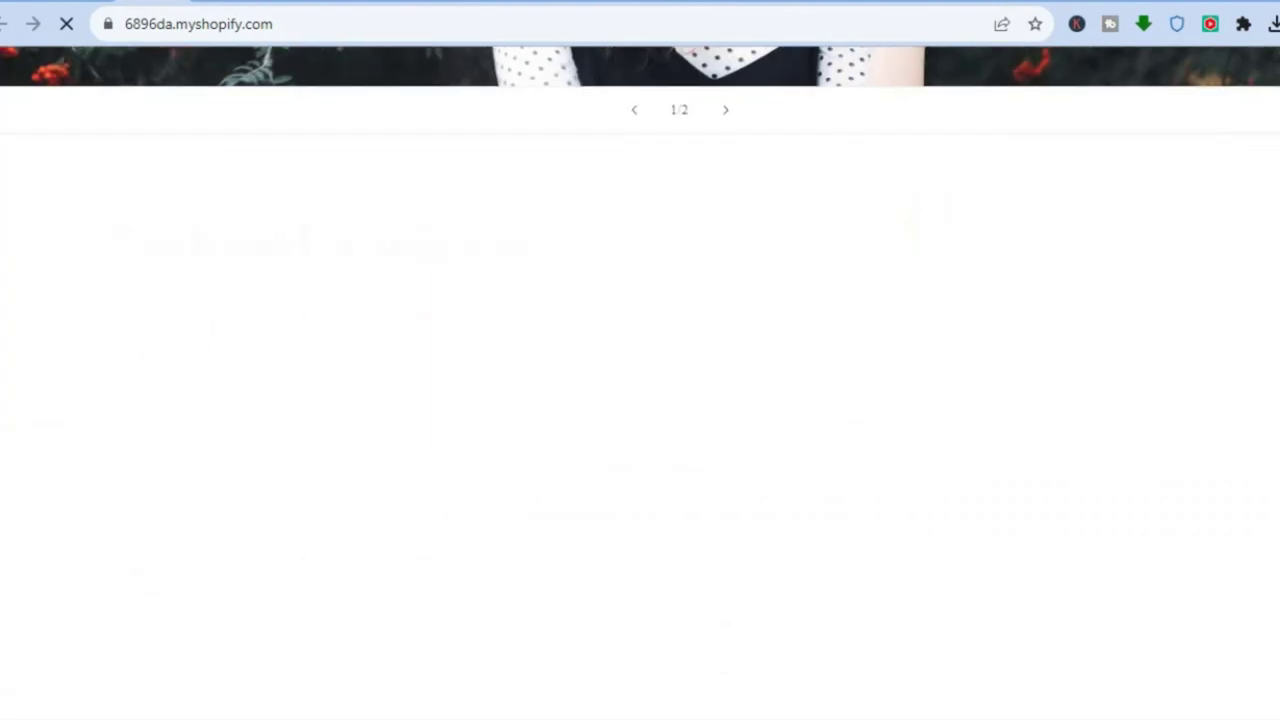
pyautogui.scroll(-1, 233, 387)
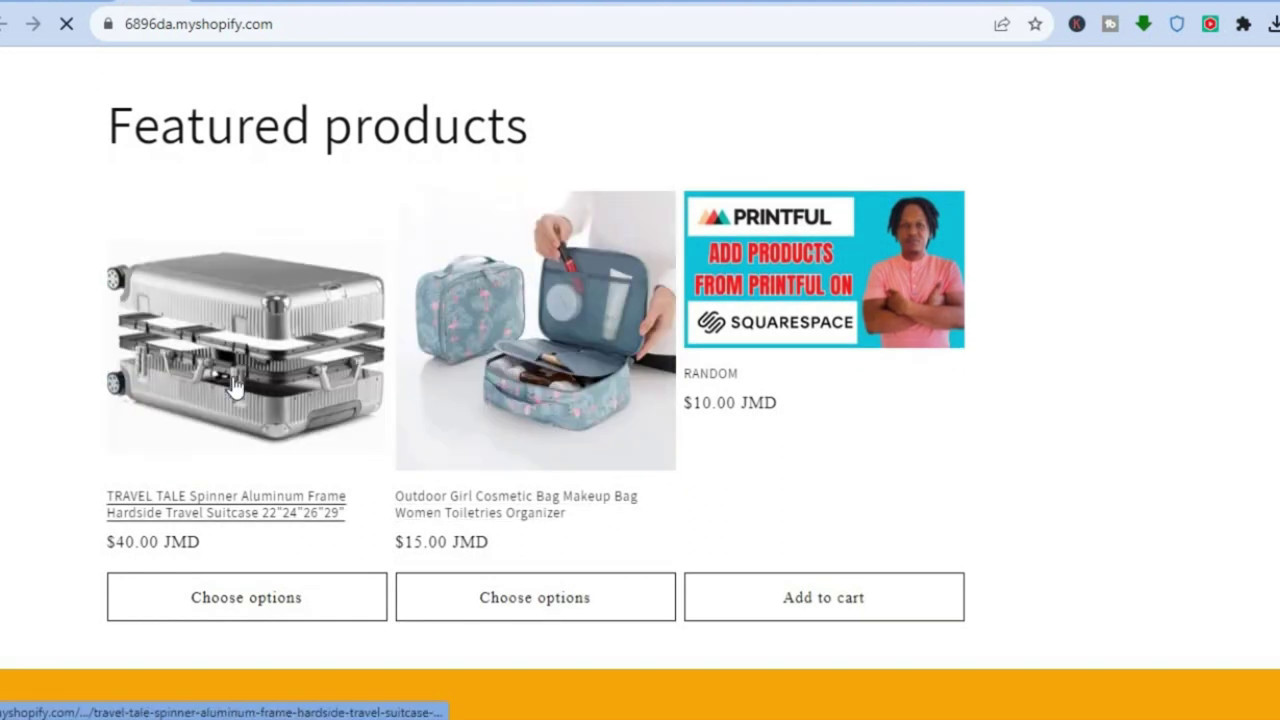
pyautogui.click(233, 387)
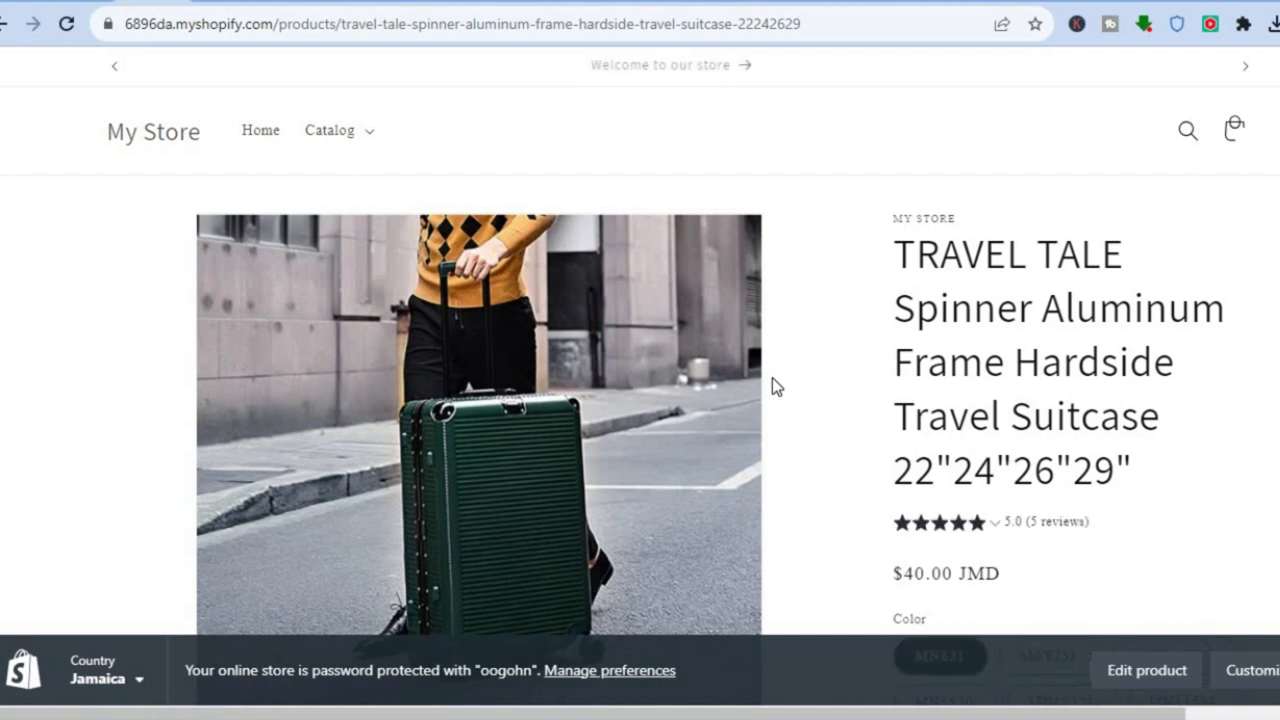
pyautogui.moveTo(951, 534)
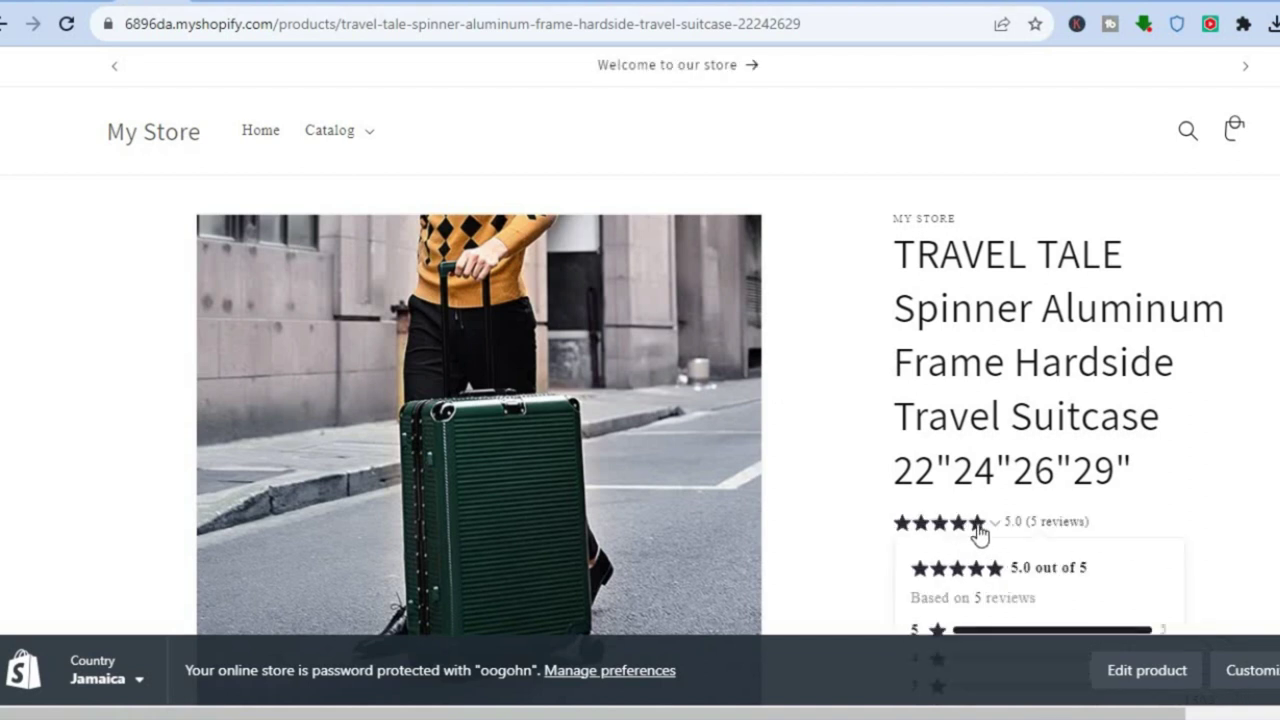
pyautogui.scroll(-15, 640, 360)
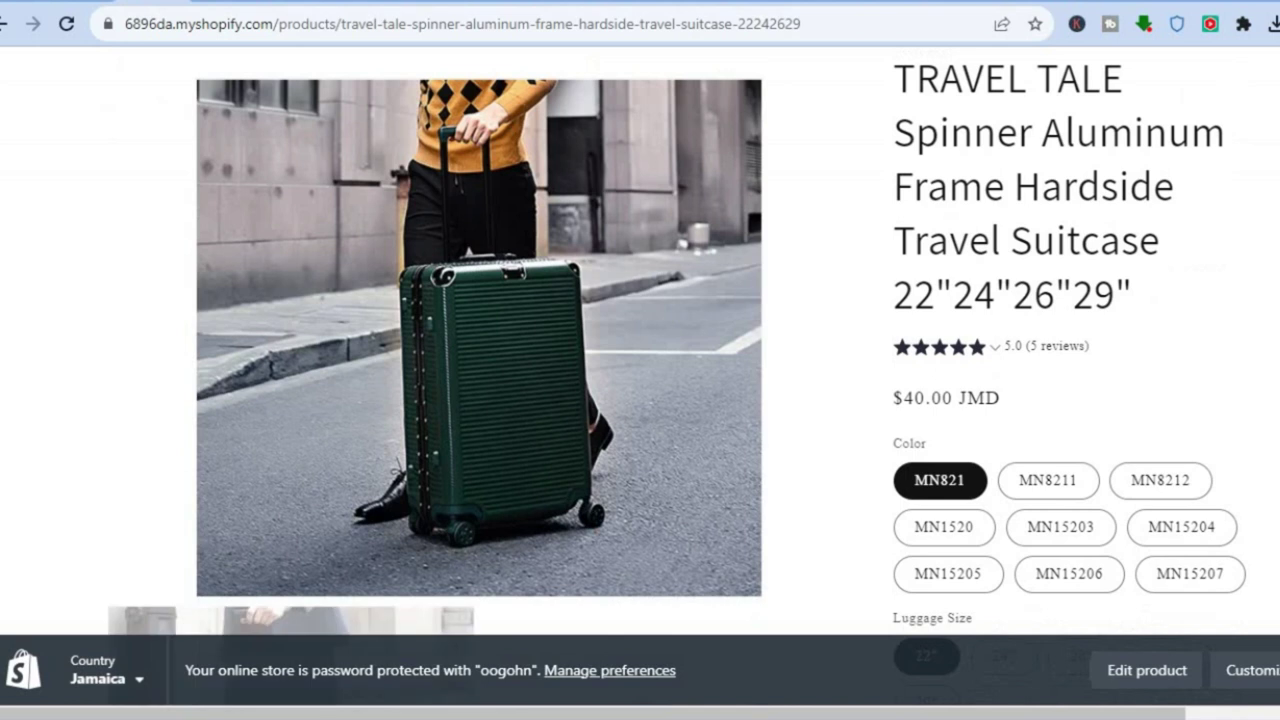
pyautogui.scroll(-2, 640, 360)
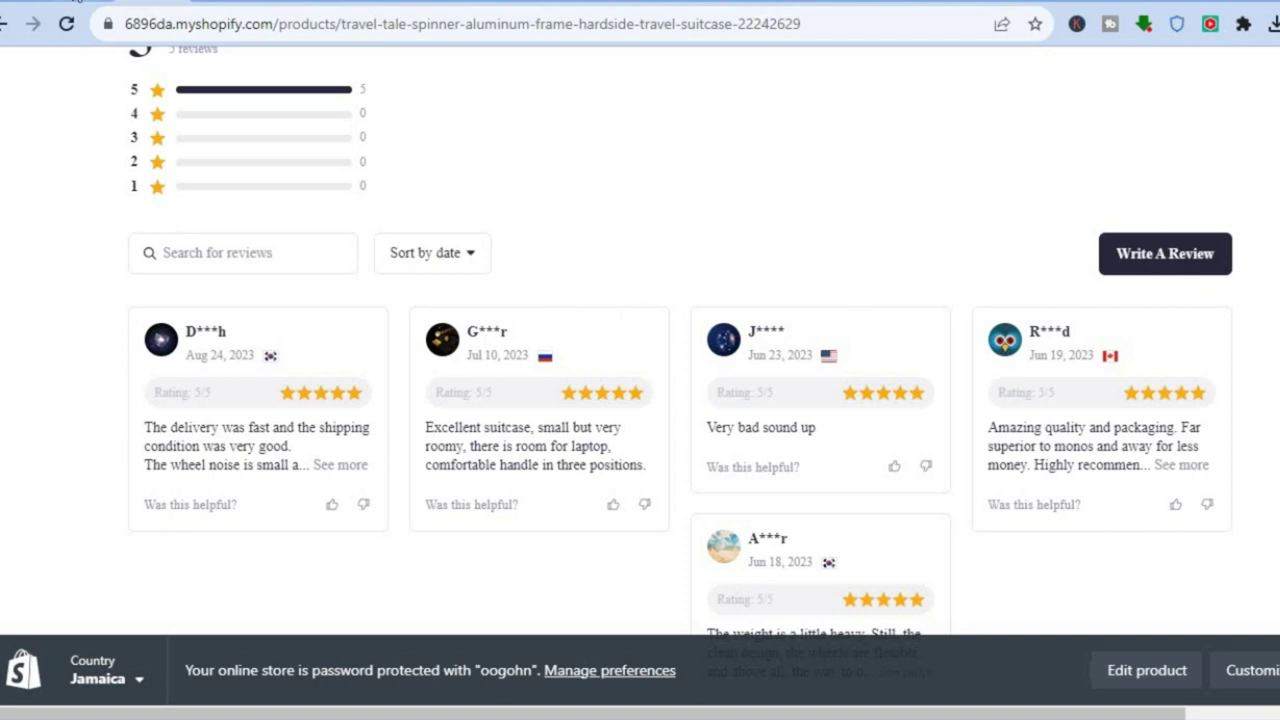
pyautogui.click(90, 4)
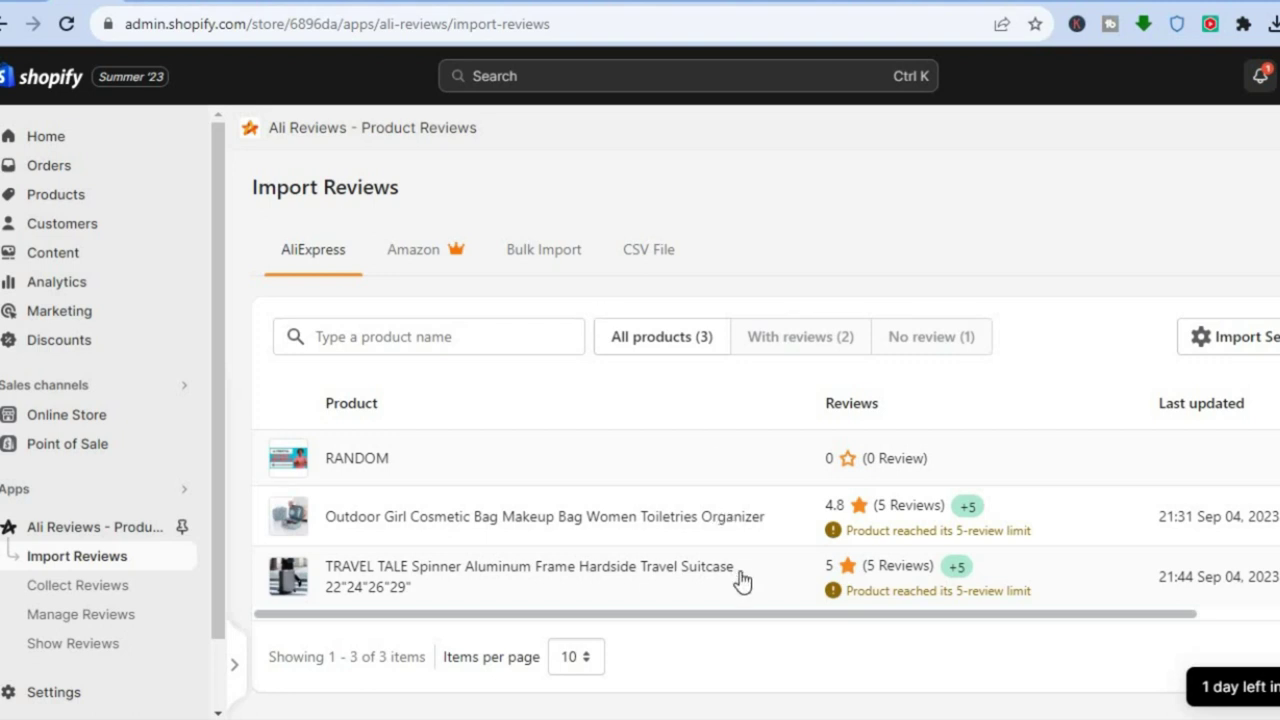
# Open Manage Reviews from the TRAVEL TALE row and scroll through its 5 published reviews
pyautogui.click(585, 585)
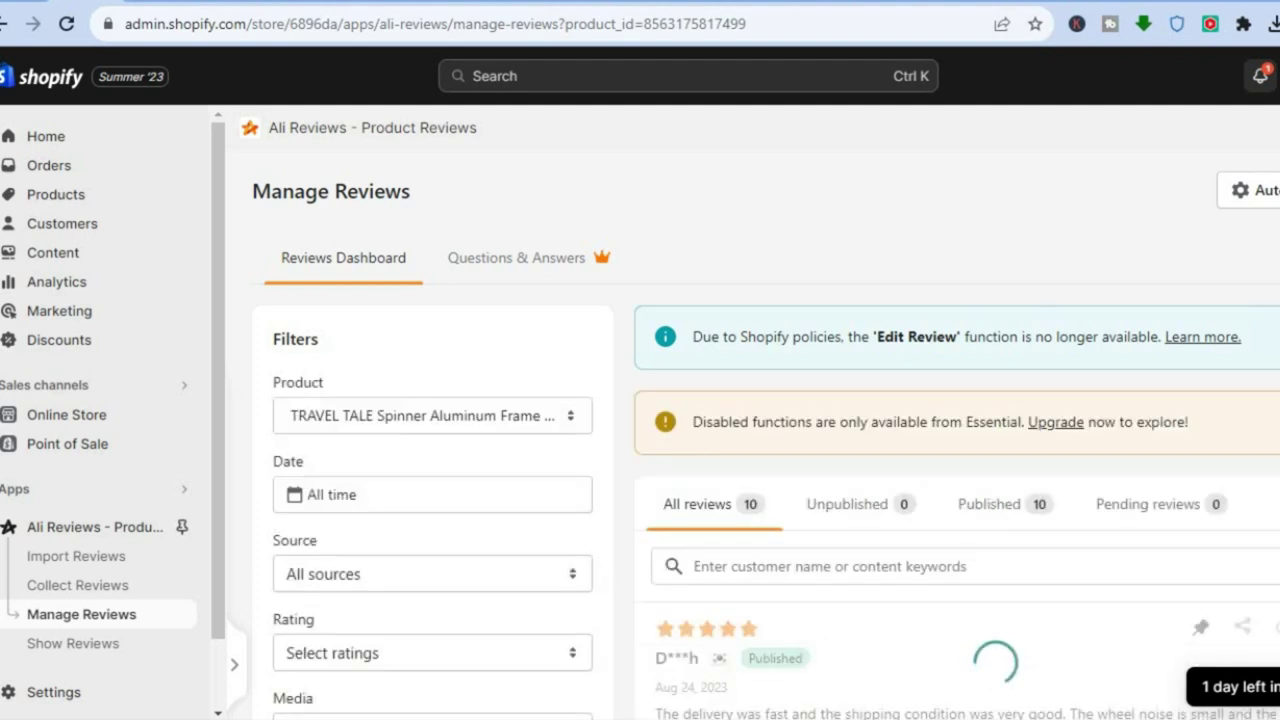
pyautogui.scroll(-5, 1001, 526)
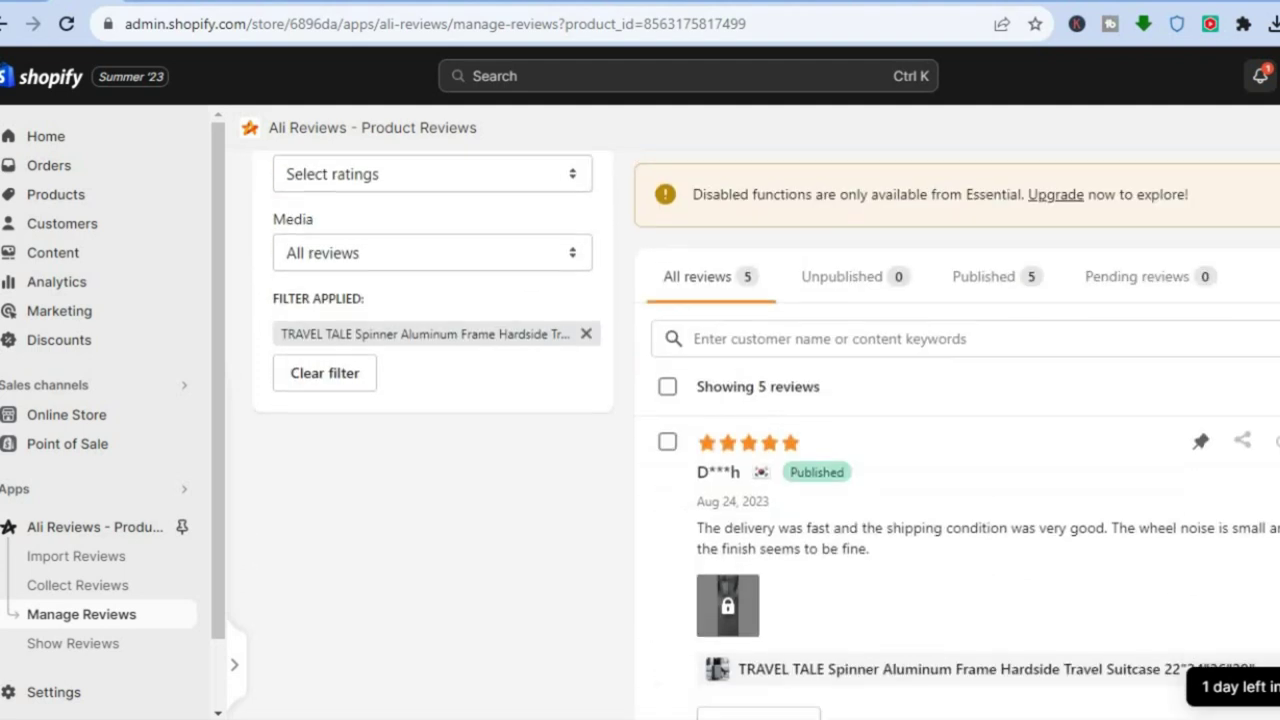